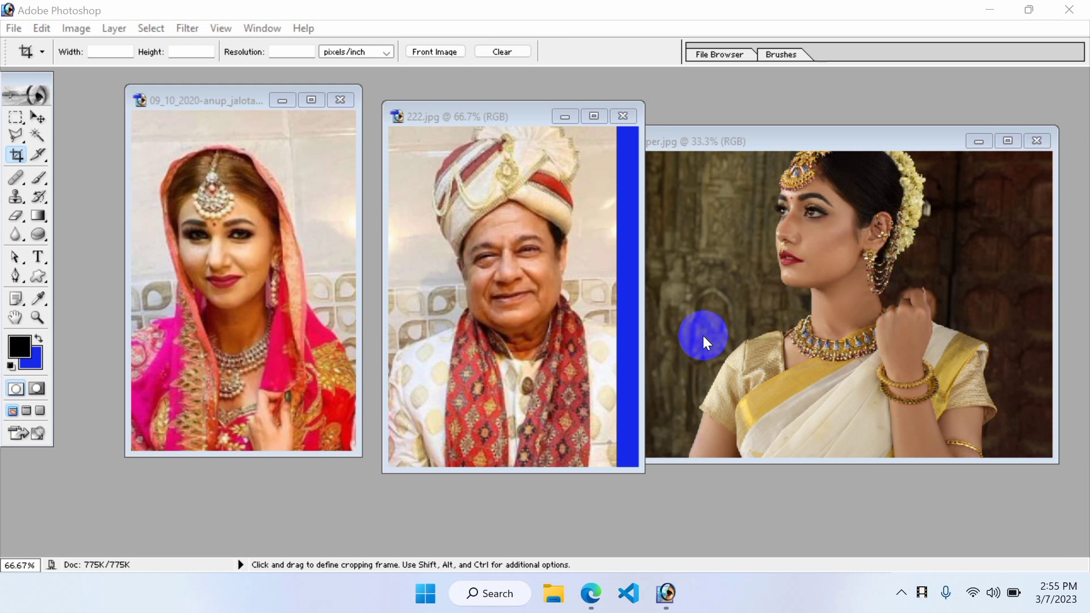
# Move the woman's photo and 222.jpg windows toward the left of the workspace
pyautogui.click(219, 102)
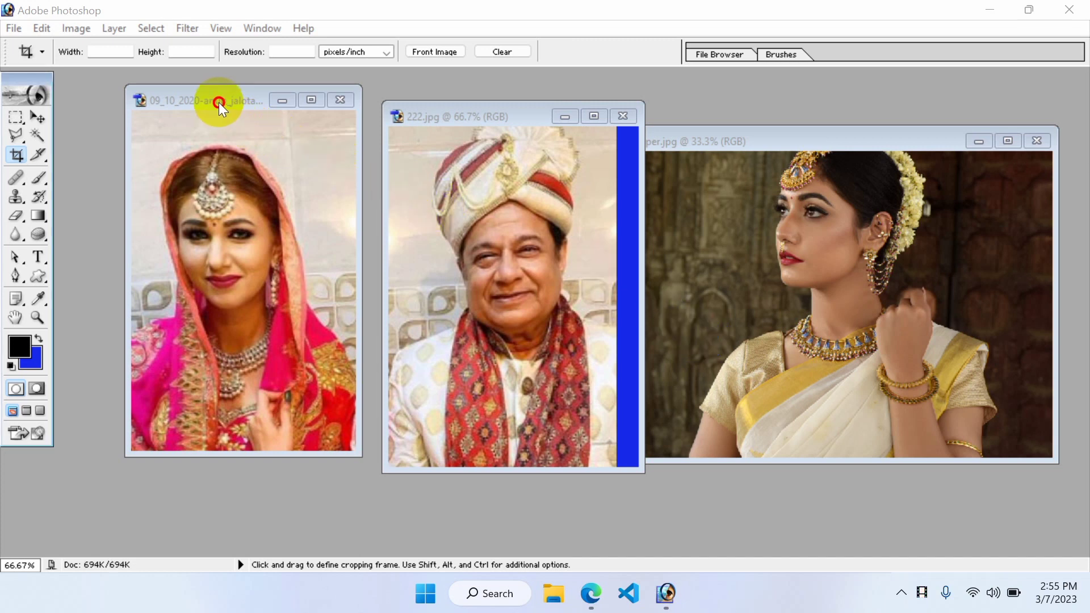
pyautogui.moveTo(186, 100); pyautogui.dragTo(131, 100)
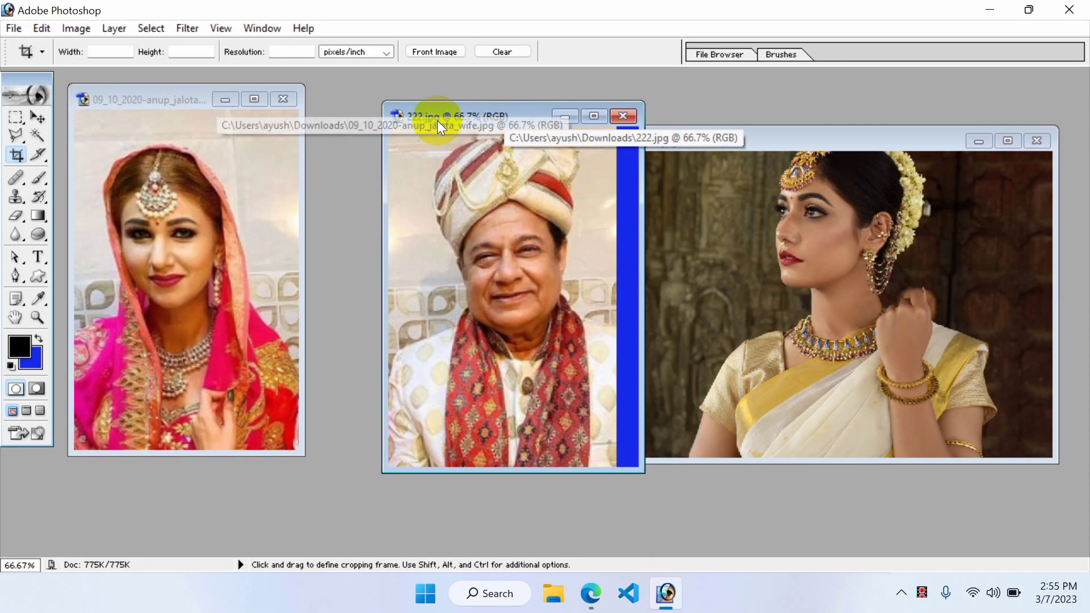
pyautogui.moveTo(437, 121); pyautogui.dragTo(369, 105)
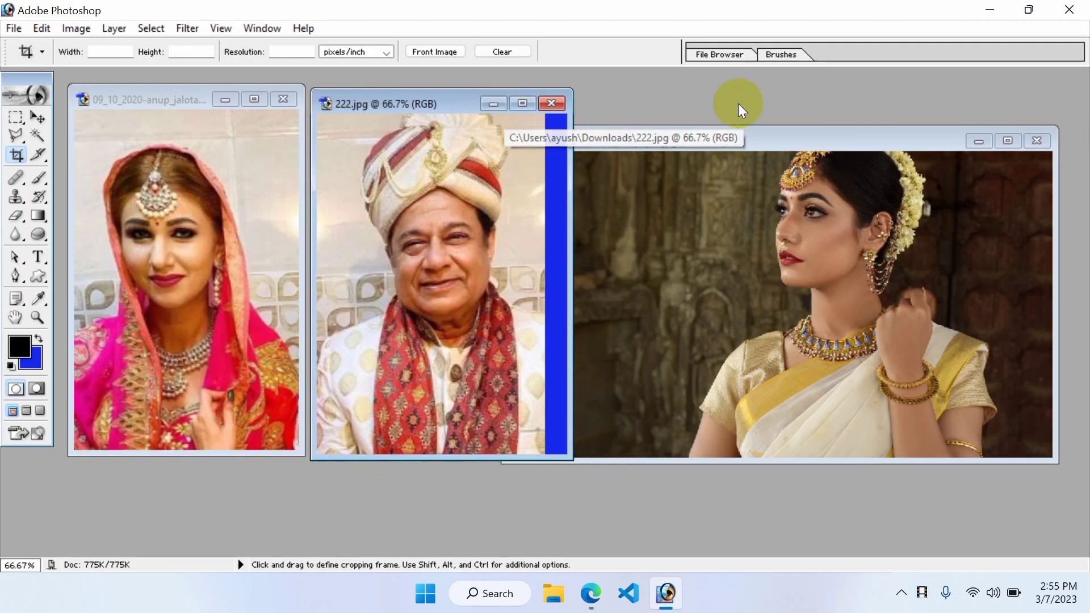
# Open the woman's portrait and 222.jpg together from the Downloads folder and arrange their windows
pyautogui.doubleClick(758, 107)
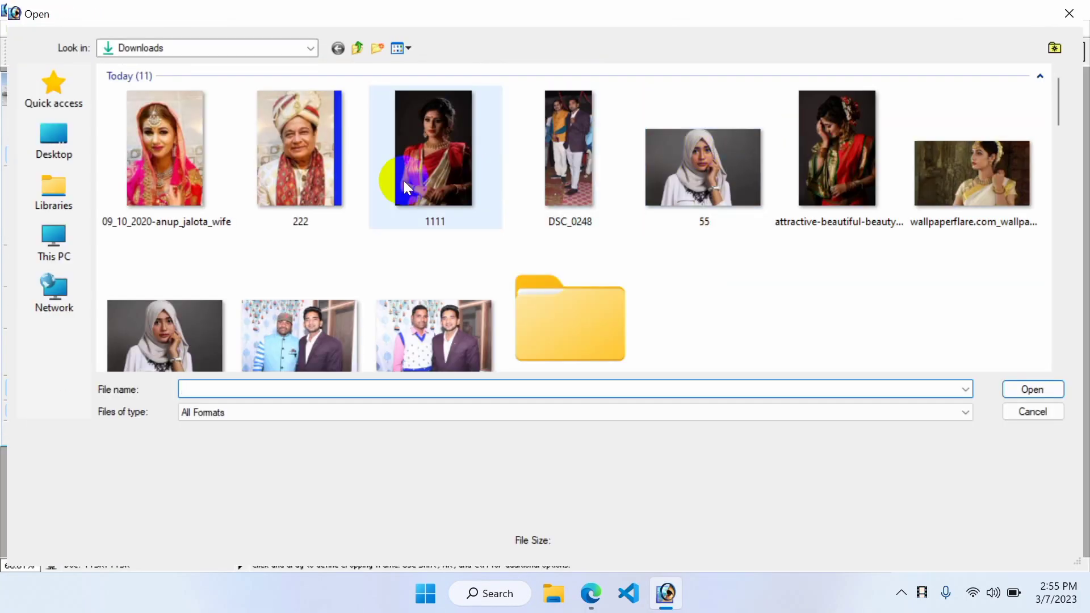
pyautogui.click(301, 176)
pyautogui.click(180, 152)
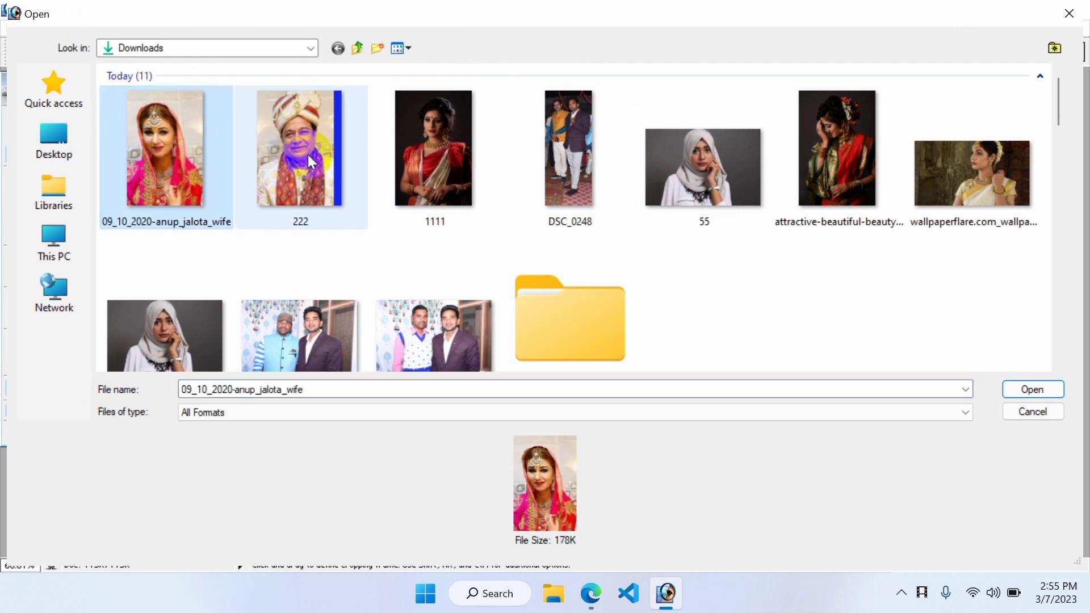
pyautogui.click(209, 149)
pyautogui.keyDown('ctrl'); pyautogui.click(301, 147); pyautogui.keyUp('ctrl')
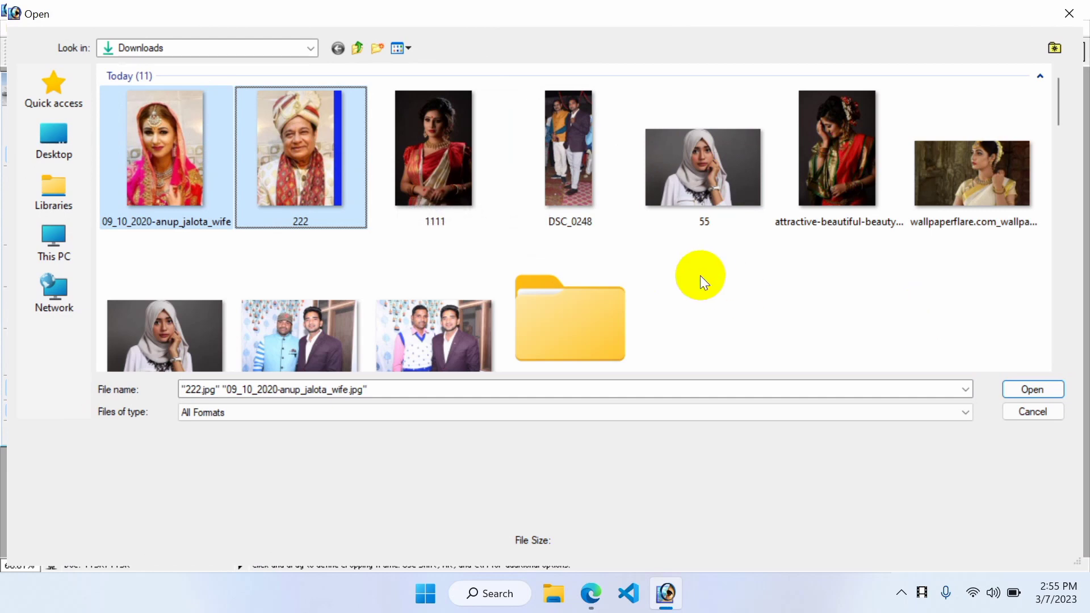
pyautogui.click(1019, 395)
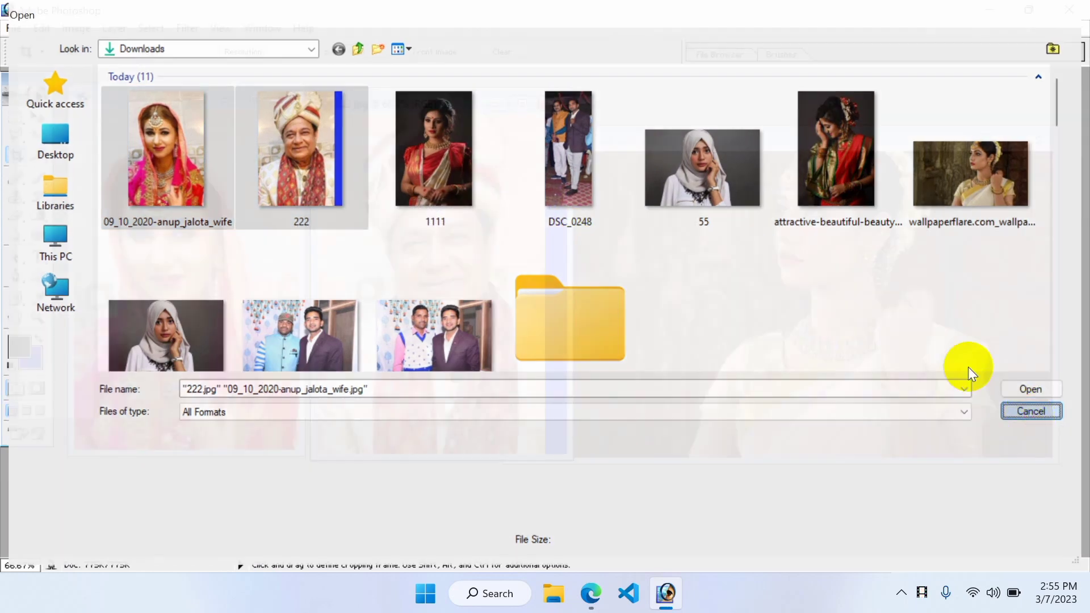
pyautogui.moveTo(379, 110); pyautogui.dragTo(412, 114)
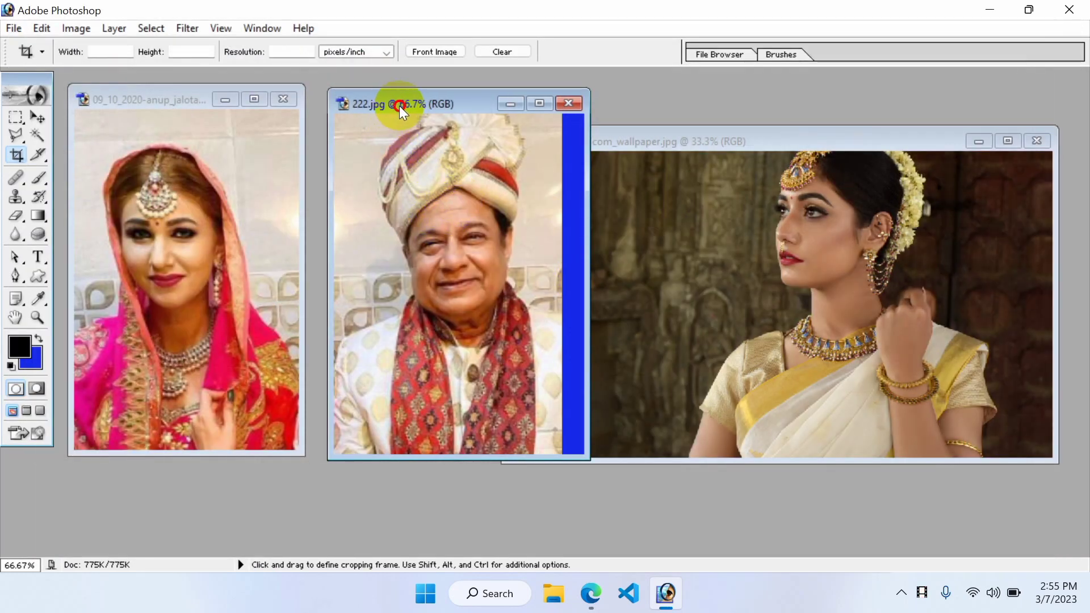
pyautogui.click(710, 140)
# Close the unused wallpaper photo and maximize the woman's portrait, fitted to screen
pyautogui.click(1036, 142)
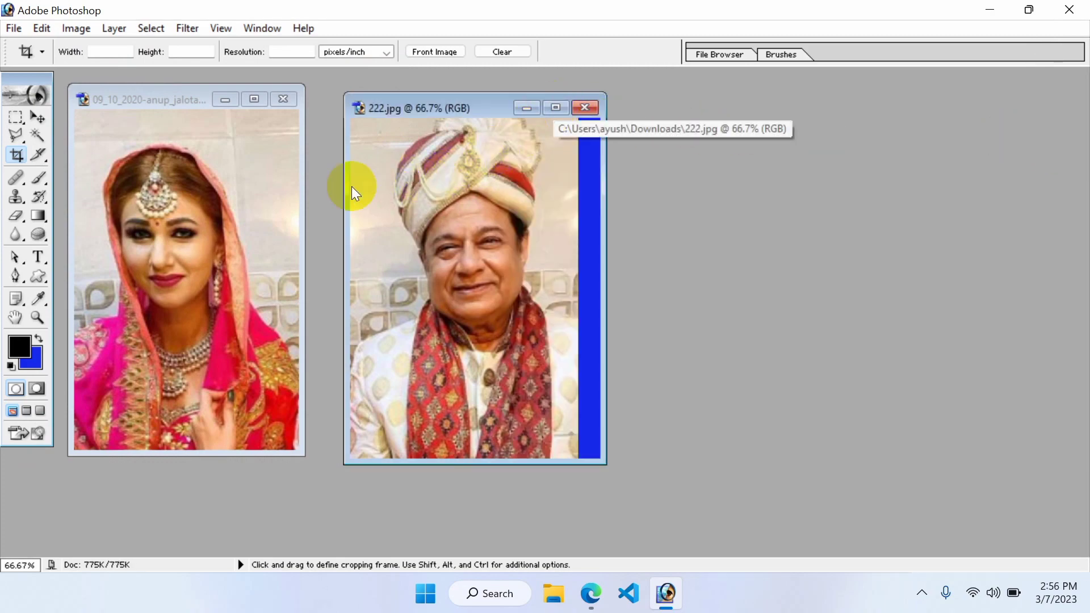
pyautogui.click(254, 100)
pyautogui.hotkey('ctrl', '0')
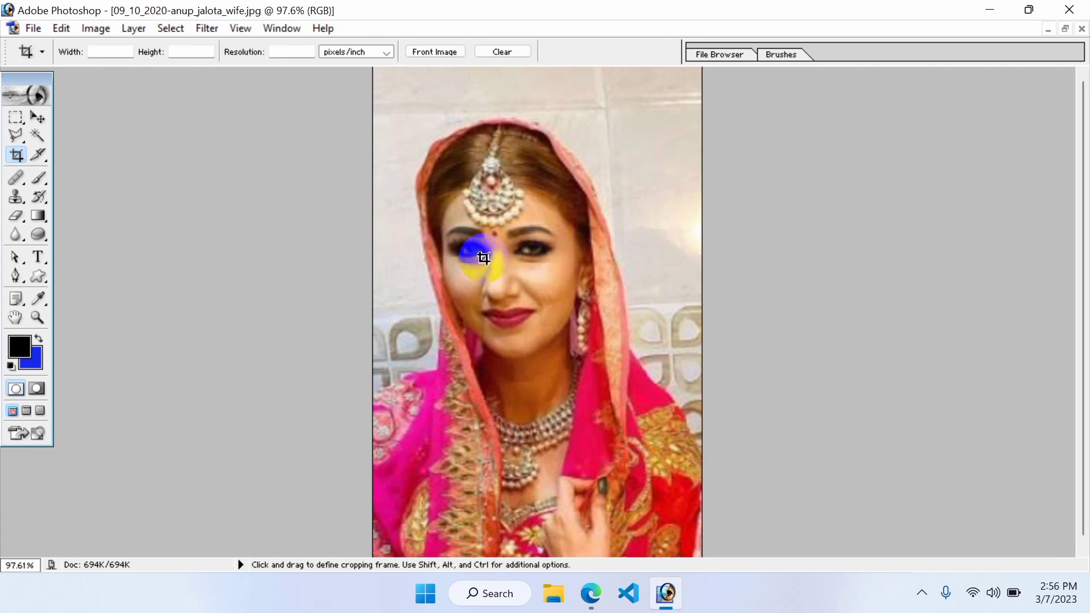
# Check the portrait at 100% and 66.7% zoom, restore its window, and start a new document
pyautogui.hotkey('ctrl', '-')
pyautogui.hotkey('ctrl', '+')
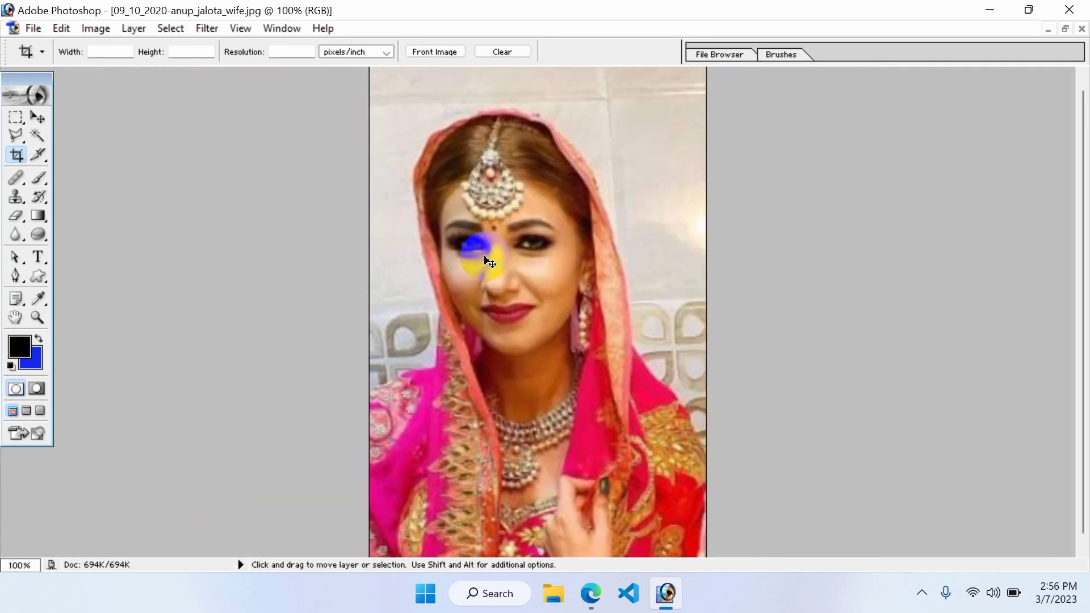
pyautogui.hotkey('ctrl', '-')
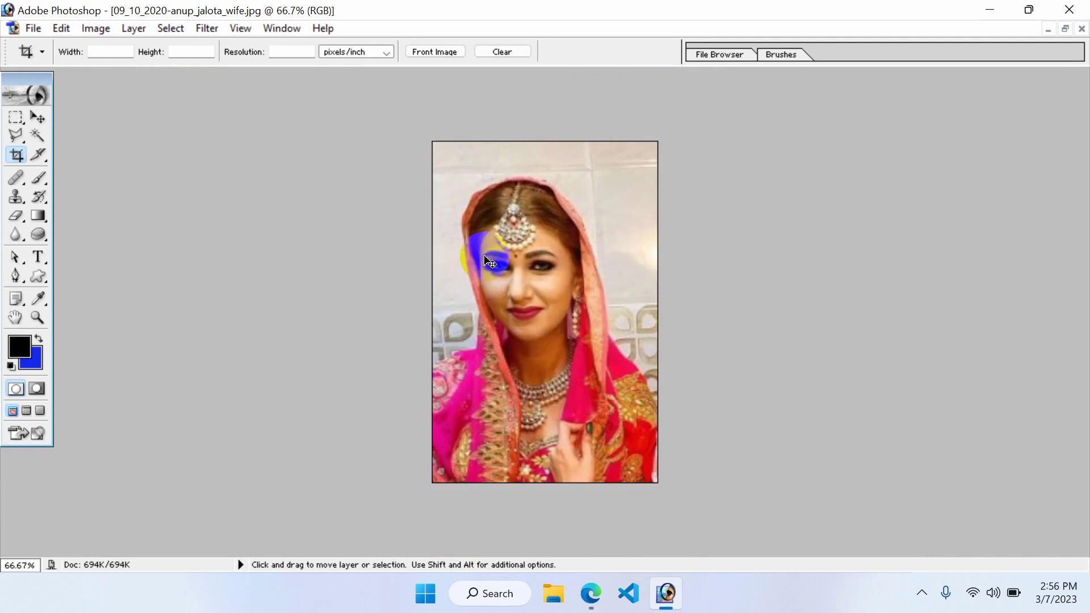
pyautogui.hotkey('ctrl', '+')
pyautogui.hotkey('ctrl', '-')
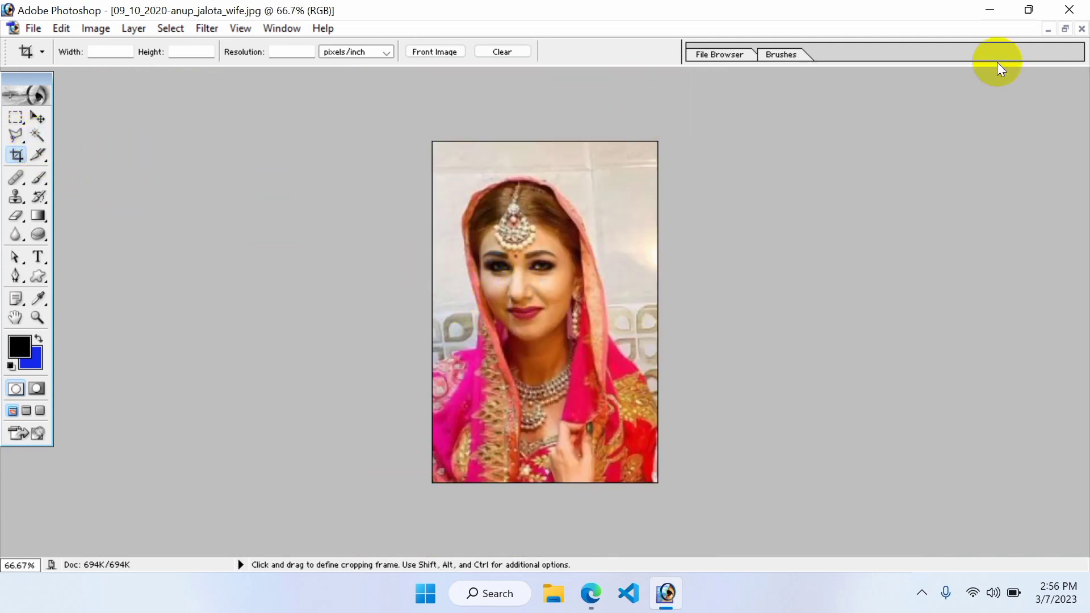
pyautogui.click(1065, 29)
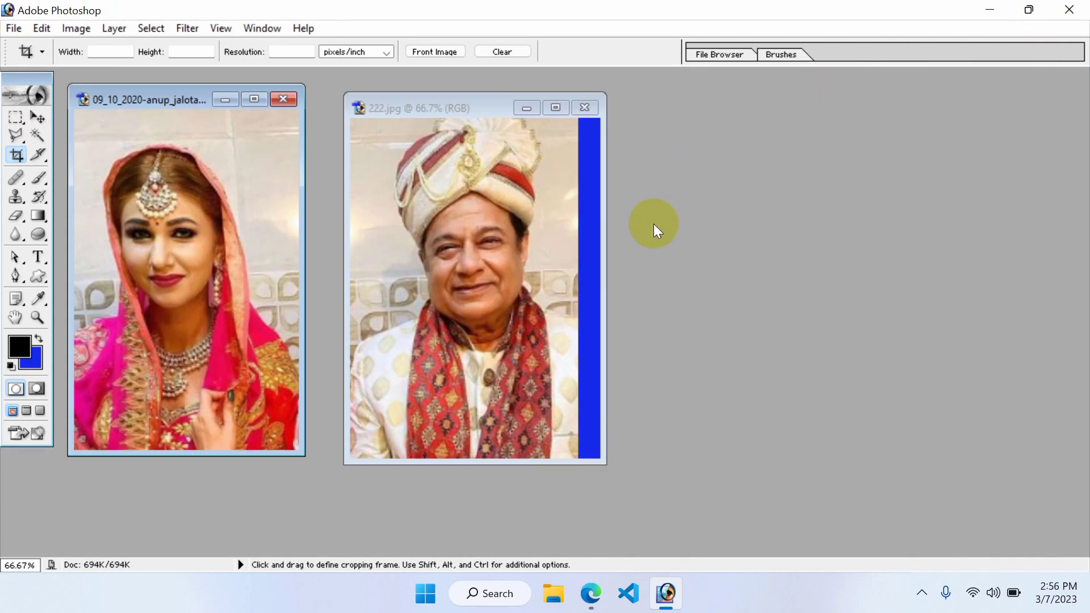
pyautogui.hotkey('ctrl', 'n')
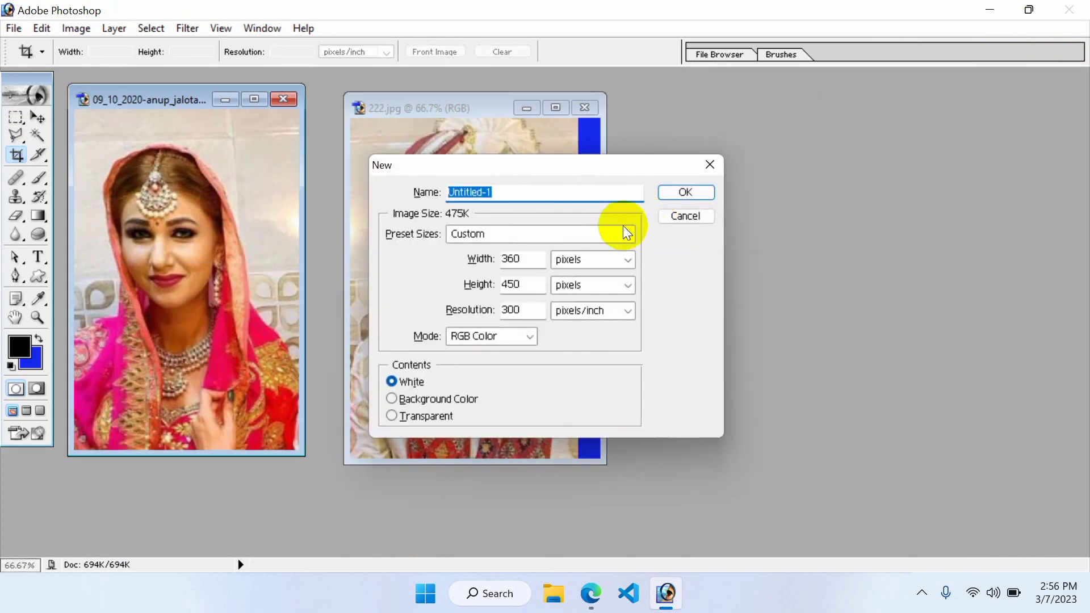
# Create a blank white A4 Untitled-1 at 300 ppi and place it right of the photos
pyautogui.click(530, 237)
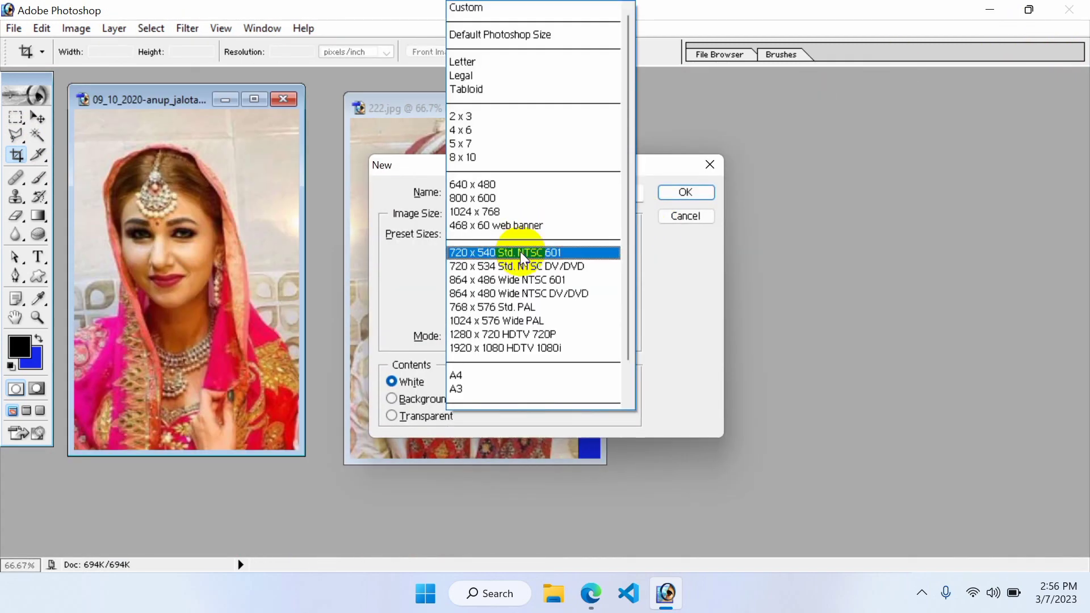
pyautogui.click(481, 374)
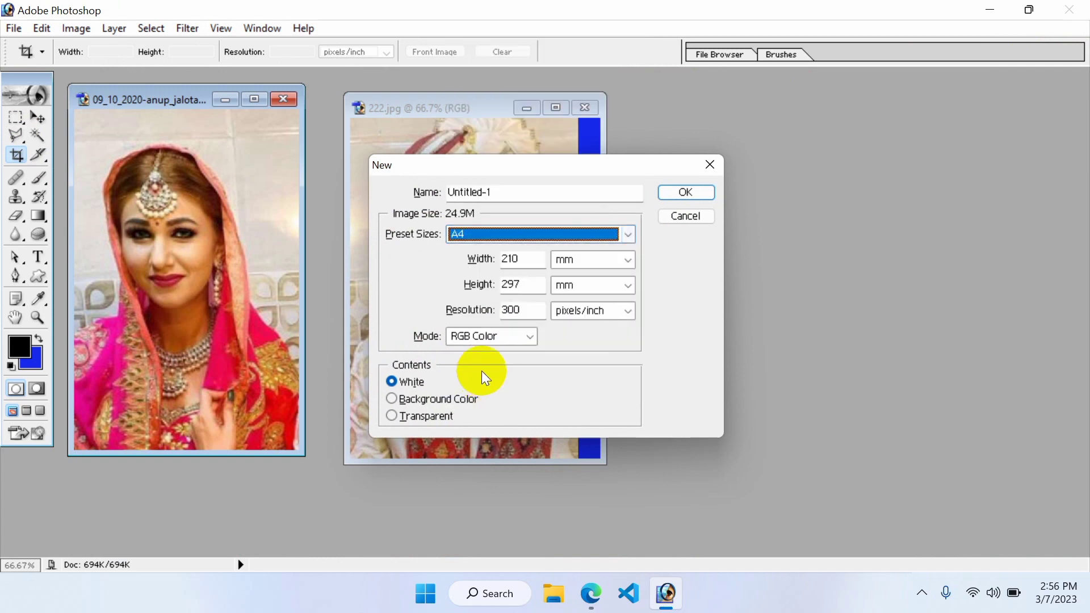
pyautogui.click(681, 196)
pyautogui.moveTo(146, 110)
pyautogui.mouseDown()
pyautogui.moveTo(427, 128)
pyautogui.moveTo(891, 114)
pyautogui.moveTo(725, 121)
pyautogui.mouseUp()
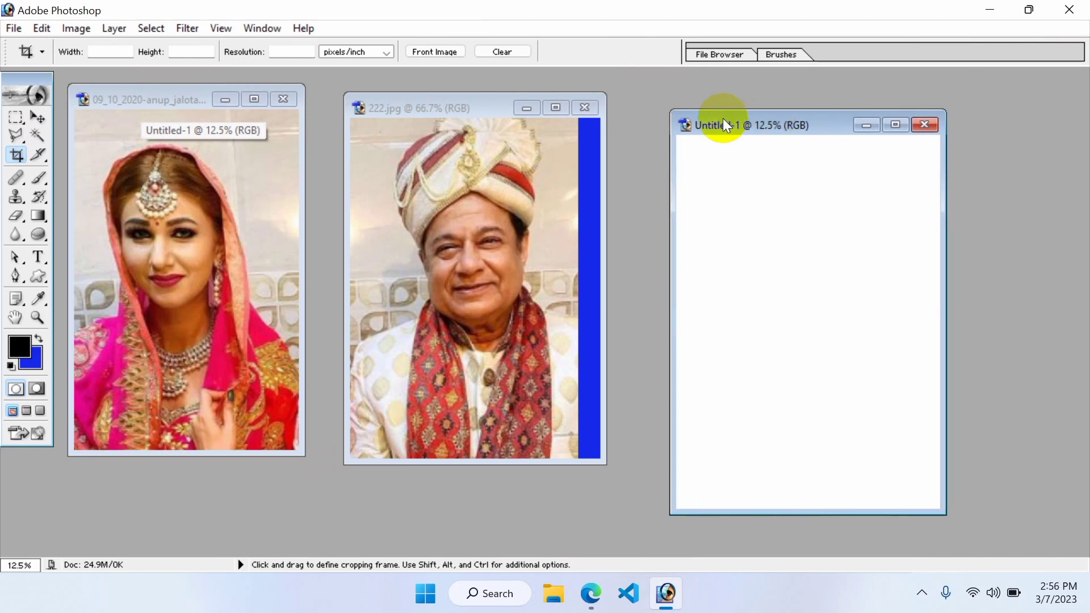
pyautogui.click(224, 211)
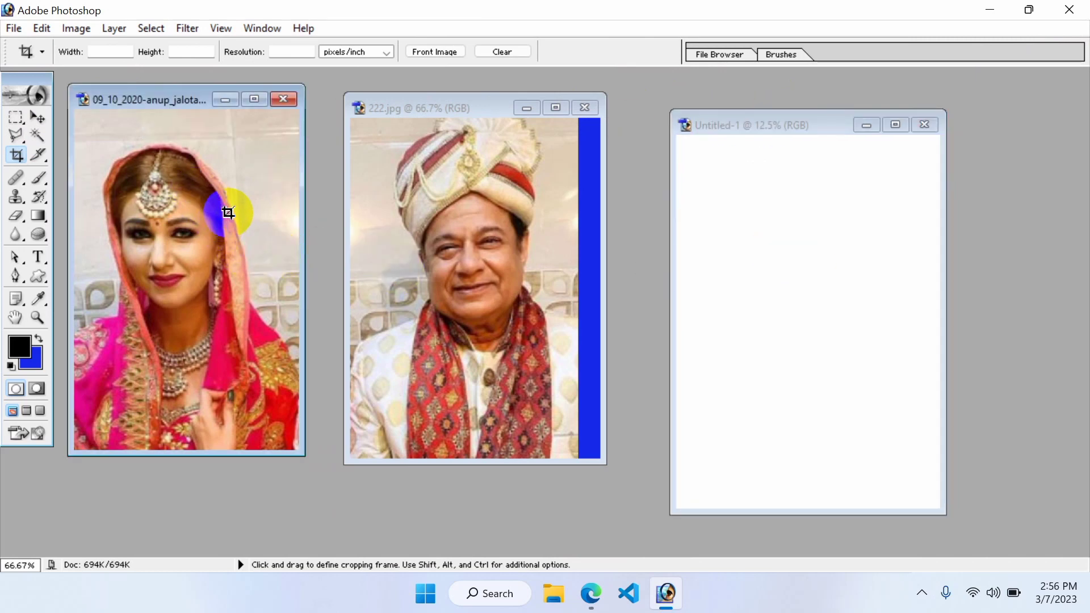
# Switch to the Polygonal Lasso Tool and maximize the woman's photo at 100% zoom
pyautogui.hotkey('ctrl', '-')
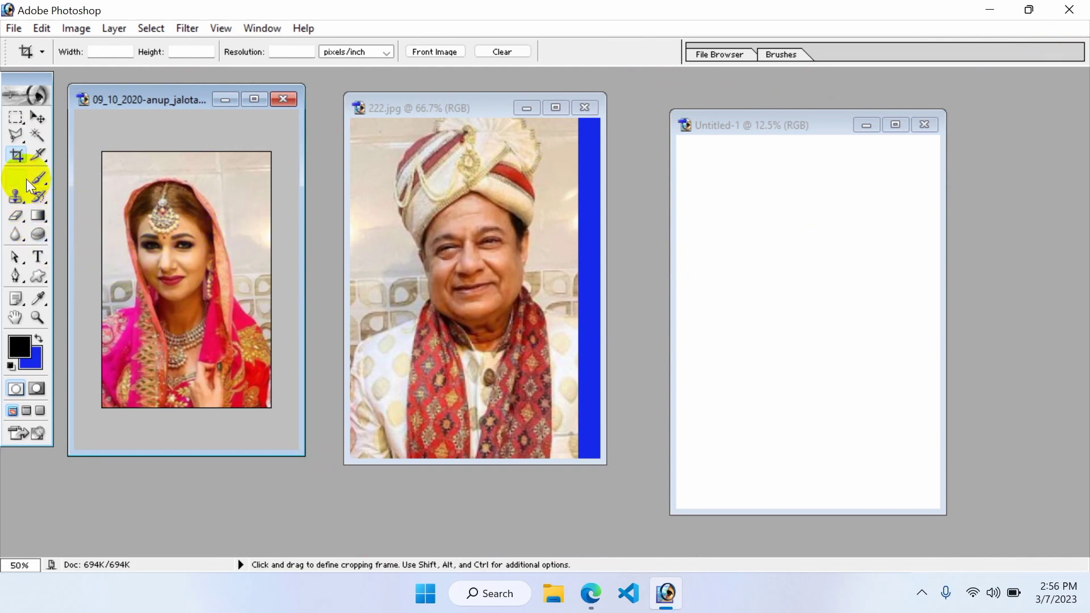
pyautogui.click(16, 136)
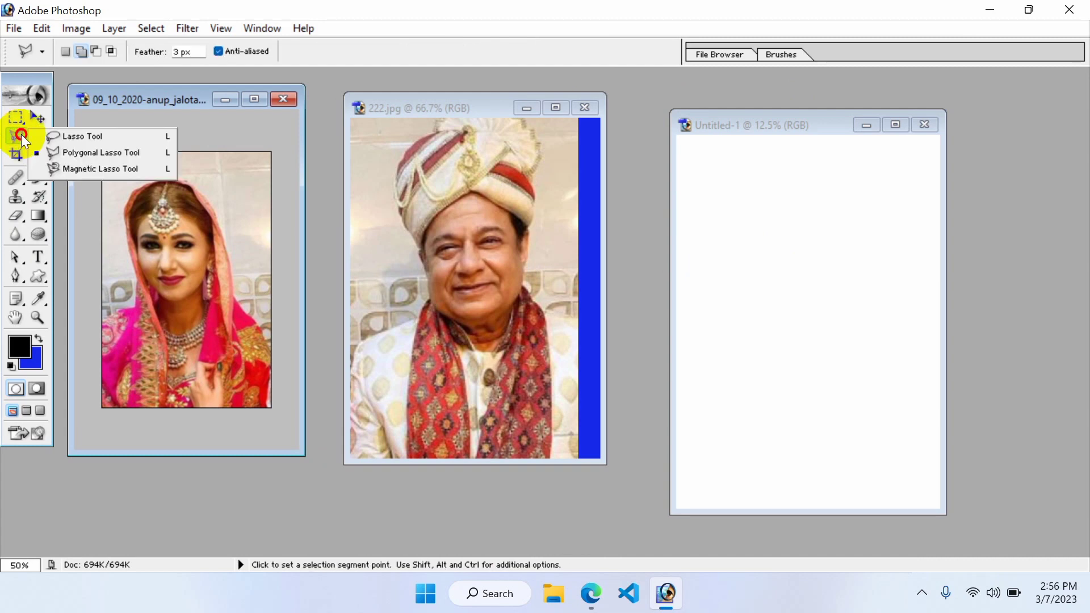
pyautogui.click(80, 154)
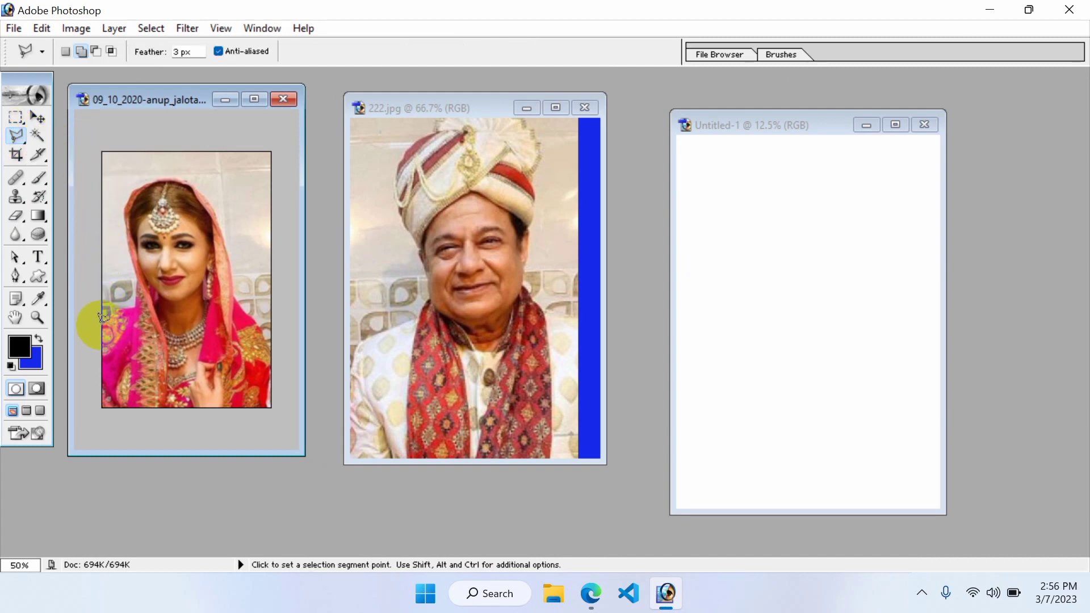
pyautogui.hotkey('ctrl', '+')
pyautogui.hotkey('ctrl', '+')
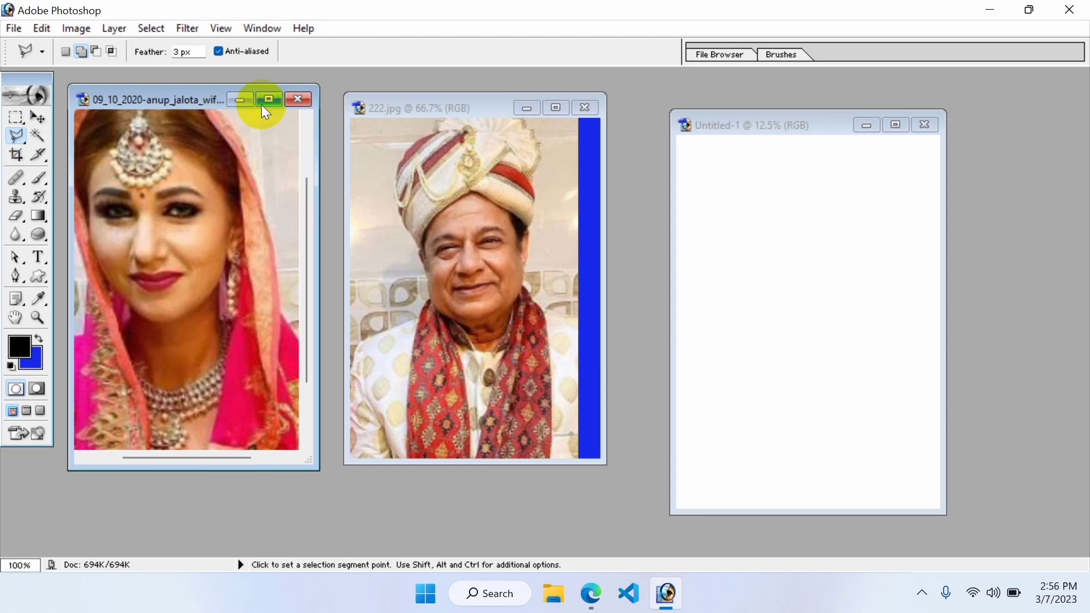
pyautogui.click(273, 101)
# Trace the selection from her left shoulder over her veiled head and down the dupatta's right edge
pyautogui.click(344, 396)
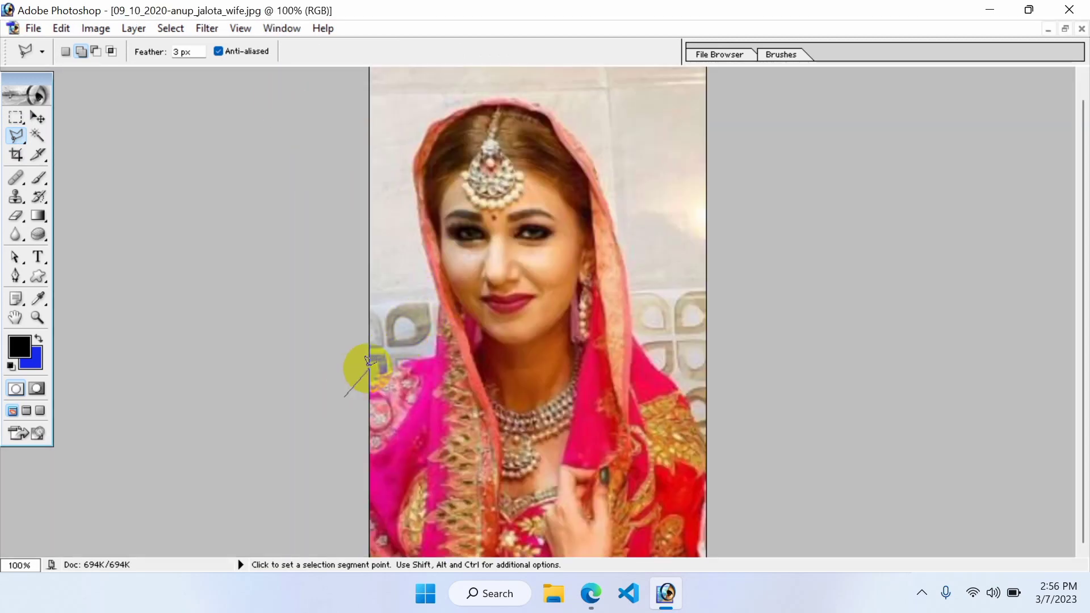
pyautogui.click(436, 350)
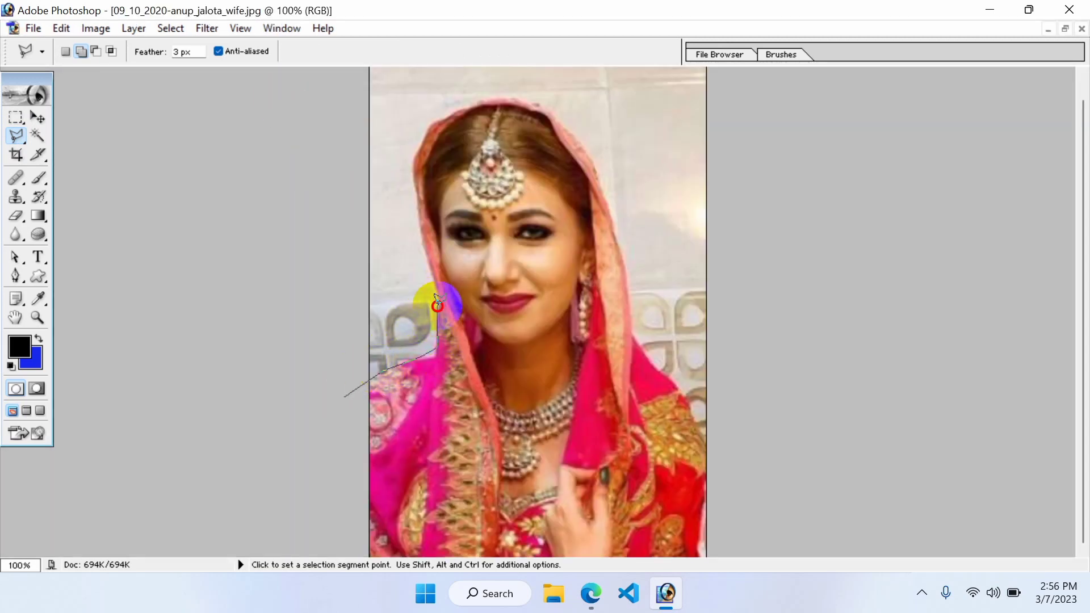
pyautogui.click(421, 243)
pyautogui.click(417, 220)
pyautogui.click(416, 187)
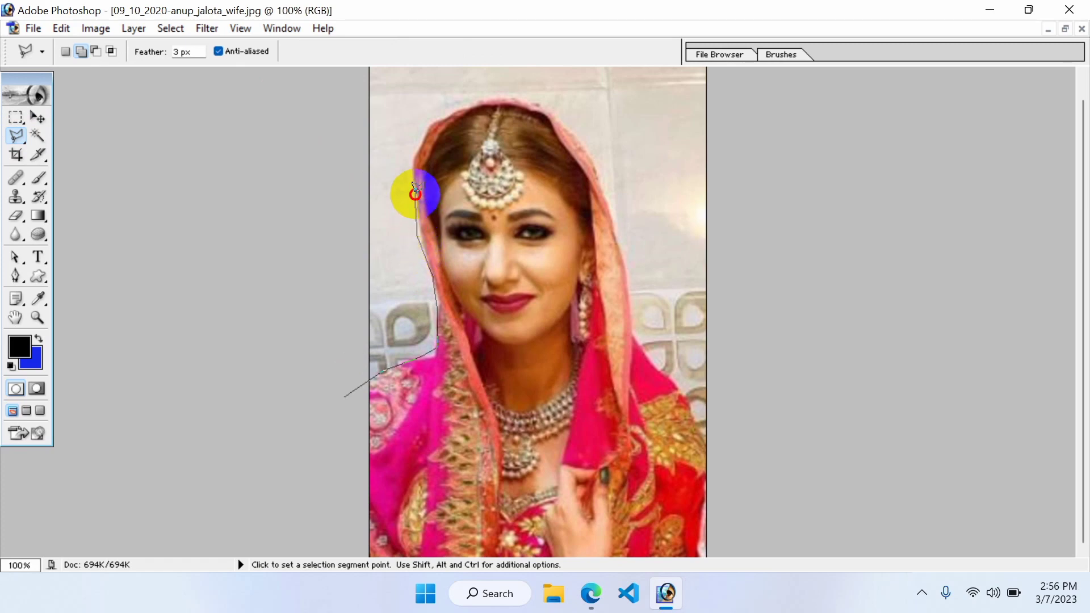
pyautogui.click(413, 163)
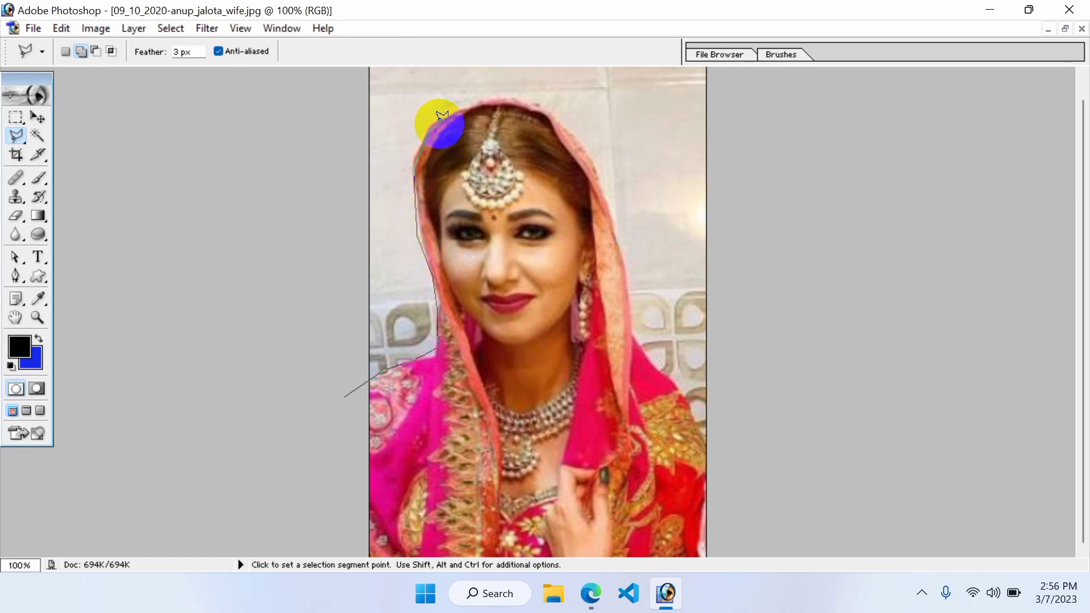
pyautogui.click(443, 116)
pyautogui.click(494, 101)
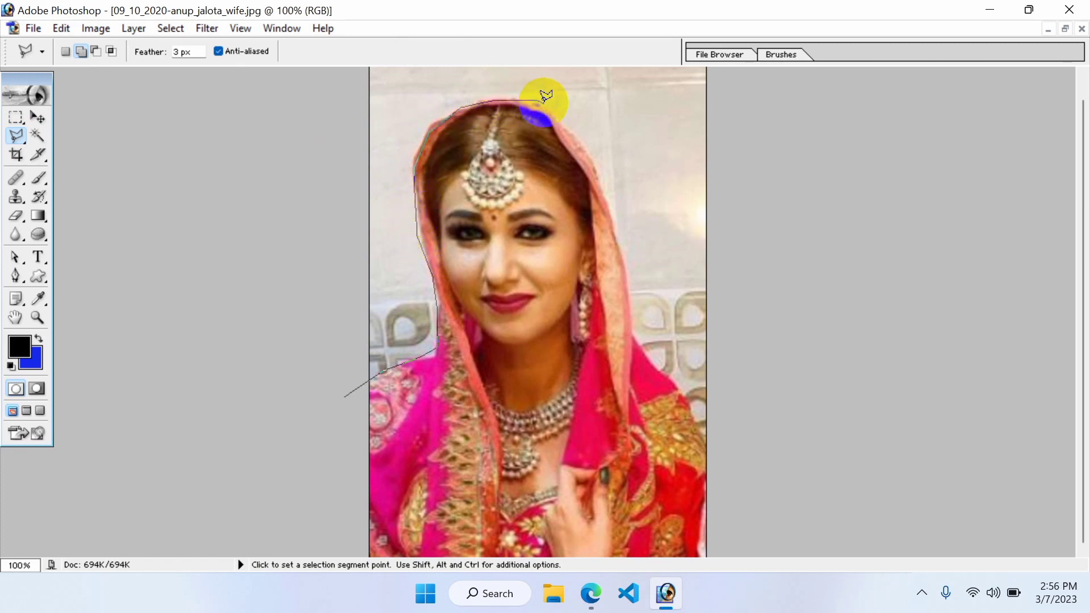
pyautogui.click(544, 99)
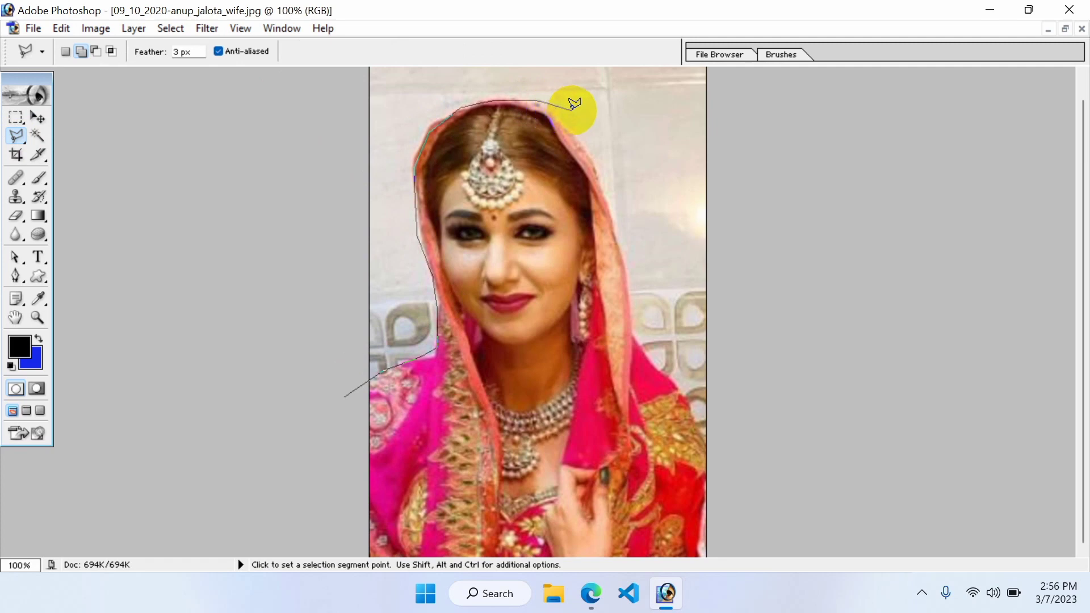
pyautogui.click(591, 148)
pyautogui.click(608, 184)
pyautogui.click(617, 226)
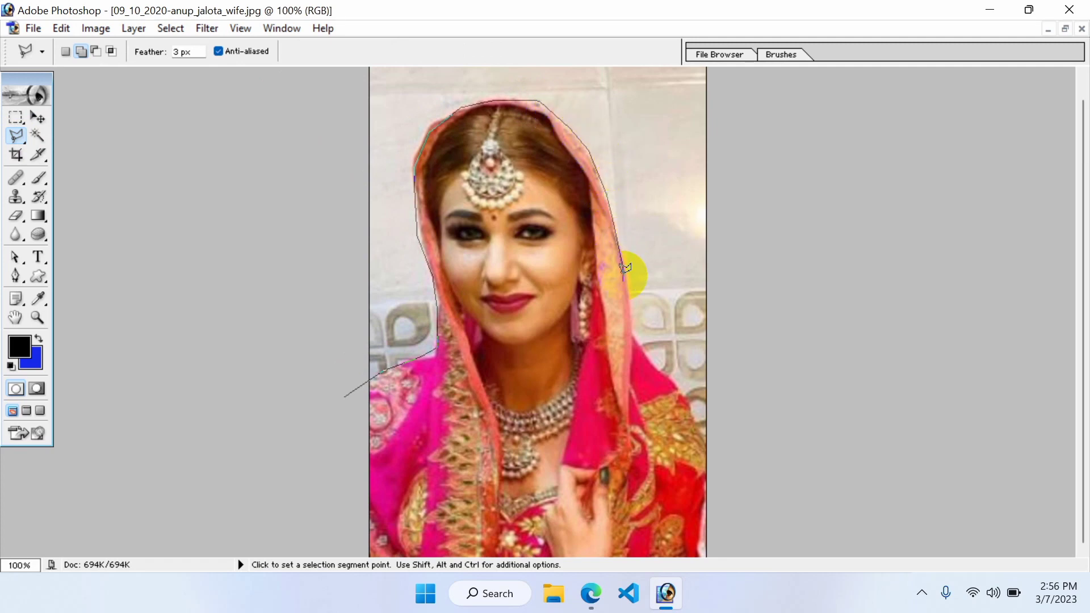
pyautogui.click(624, 268)
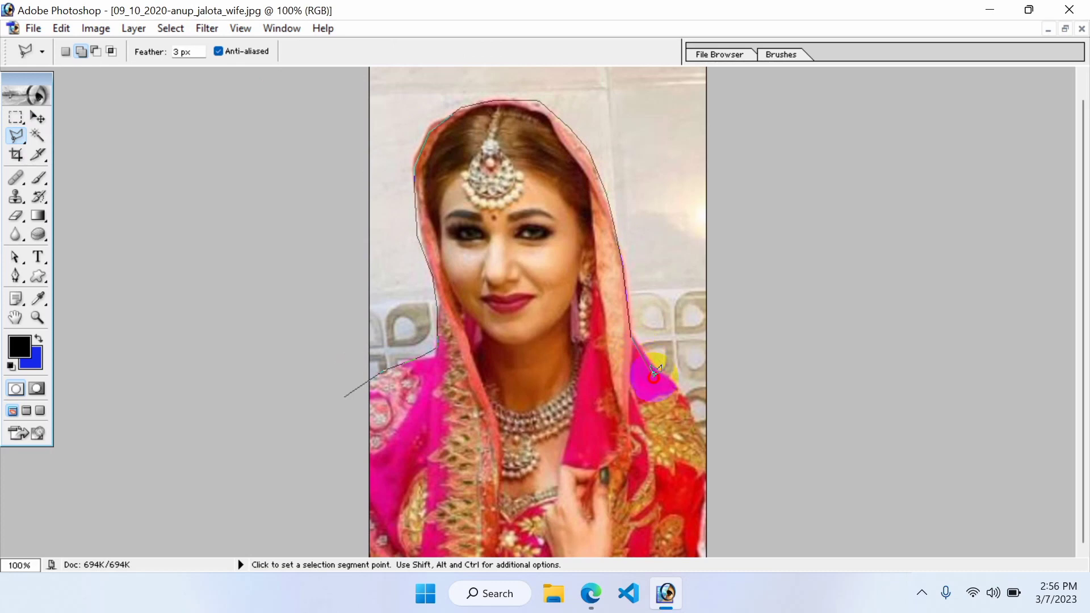
# Carry the outline around the photo's edges, close it, and zoom out to 50%
pyautogui.click(707, 445)
pyautogui.click(734, 470)
pyautogui.click(832, 241)
pyautogui.click(816, 75)
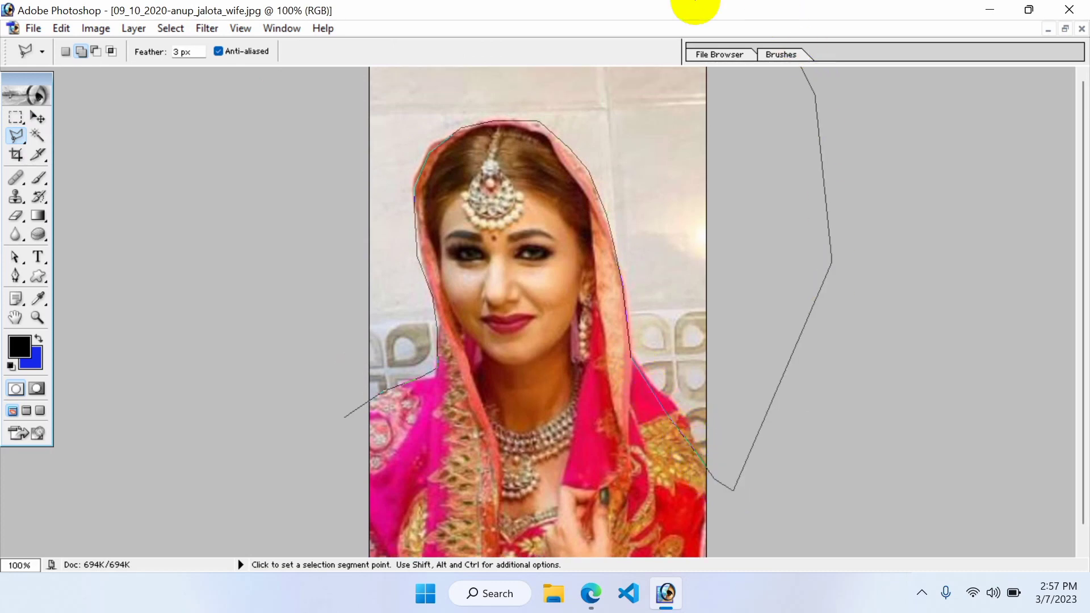
pyautogui.click(302, 75)
pyautogui.click(261, 199)
pyautogui.click(273, 285)
pyautogui.click(295, 391)
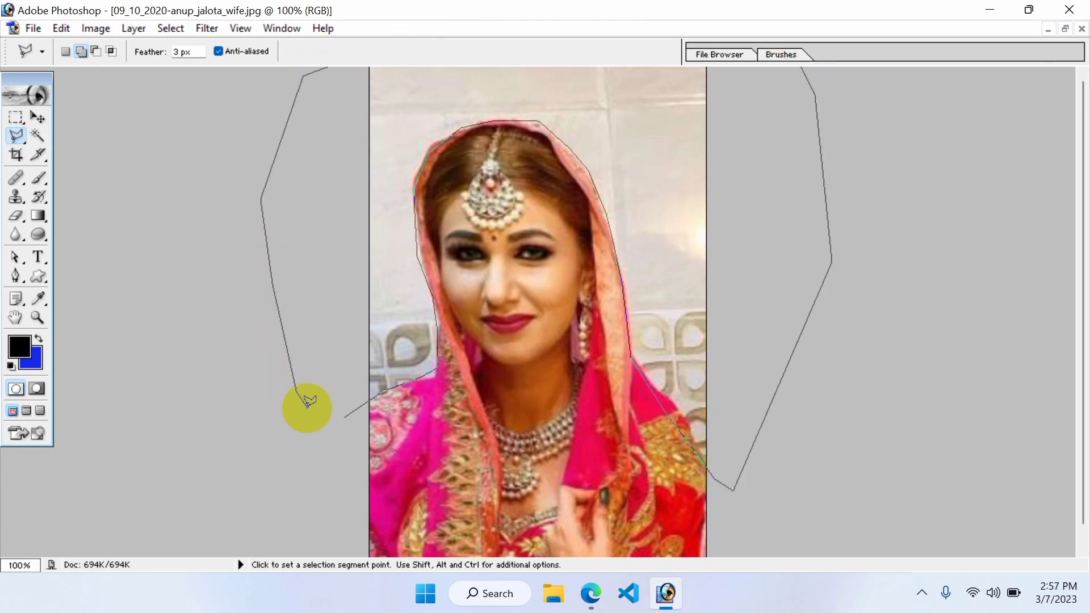
pyautogui.click(348, 419)
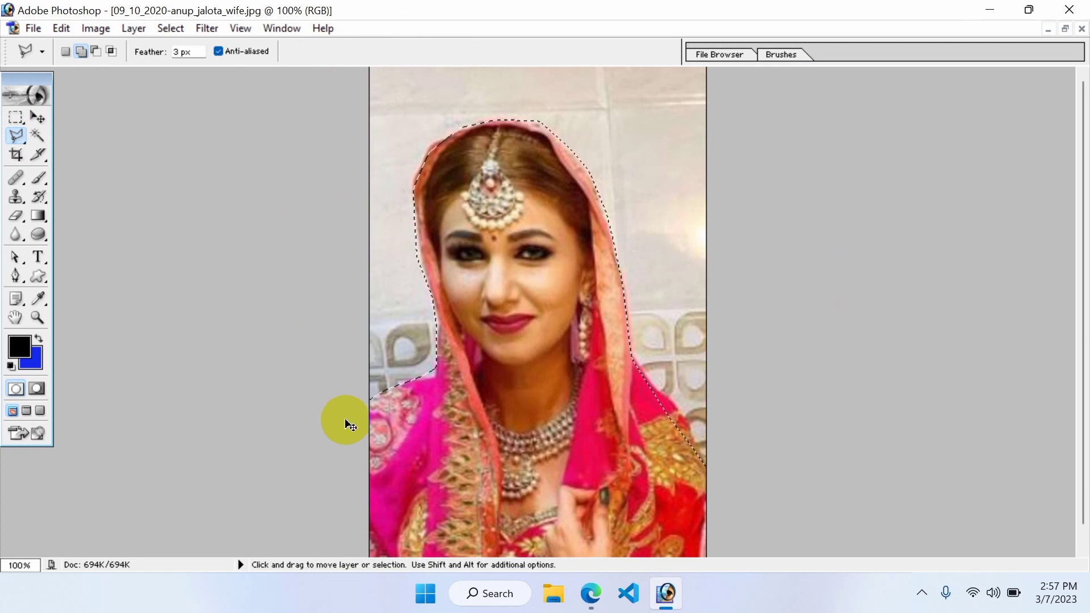
pyautogui.hotkey('ctrl', '-')
pyautogui.hotkey('ctrl', '-')
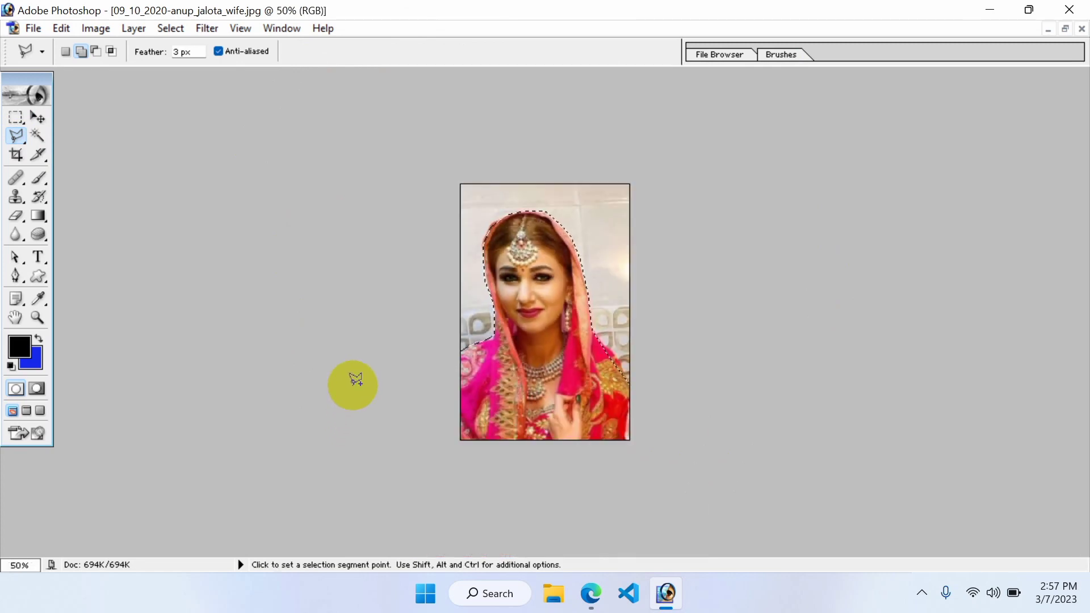
# Fill the wall around the woman with solid blue, deselect, and restore the floating windows
pyautogui.press('Delete')
pyautogui.hotkey('ctrl', 'd')
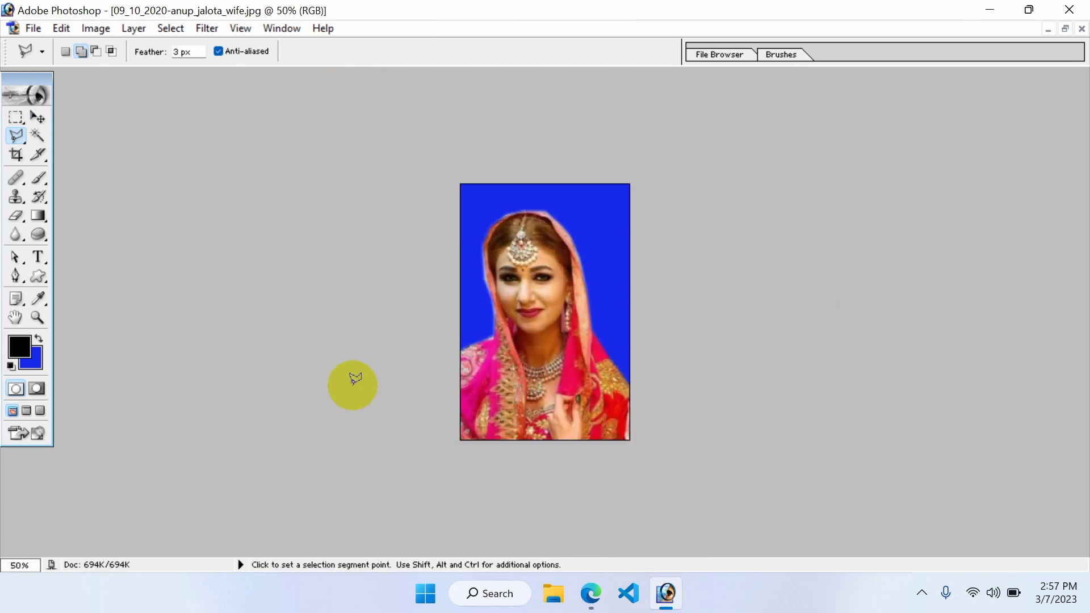
pyautogui.click(1065, 28)
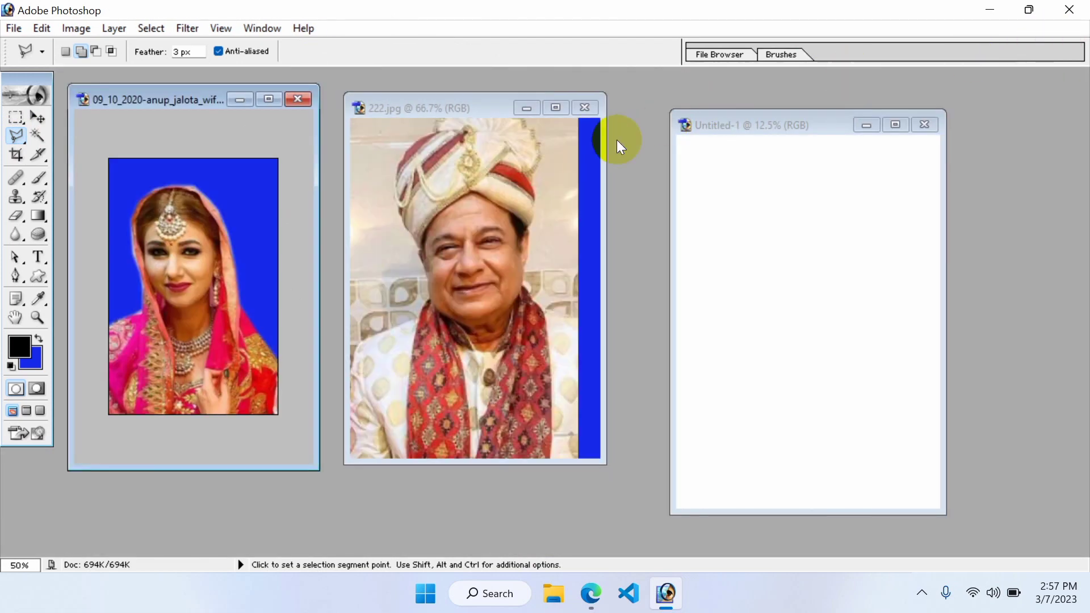
pyautogui.click(39, 119)
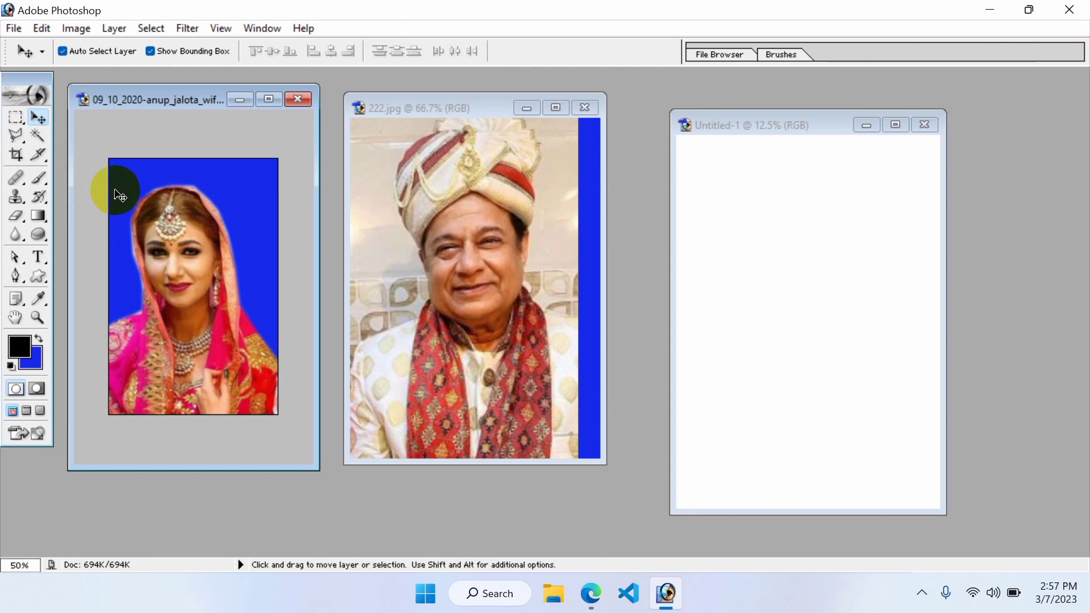
# Copy the blue-background bride into Untitled-1, scale it to 211.7%, and shift it left
pyautogui.moveTo(119, 195); pyautogui.dragTo(753, 227)
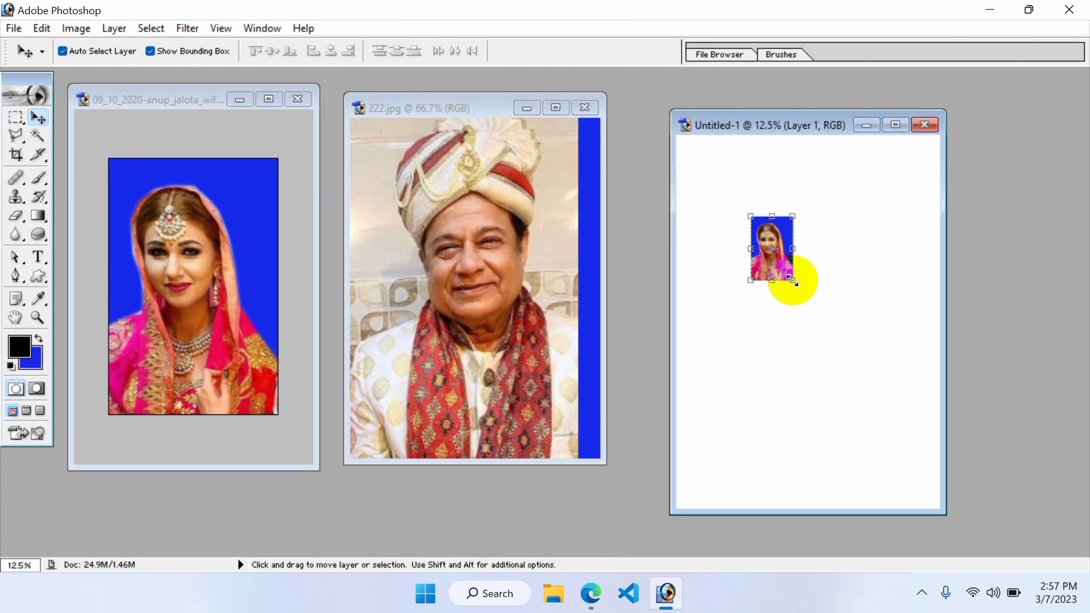
pyautogui.moveTo(794, 279); pyautogui.dragTo(818, 307)
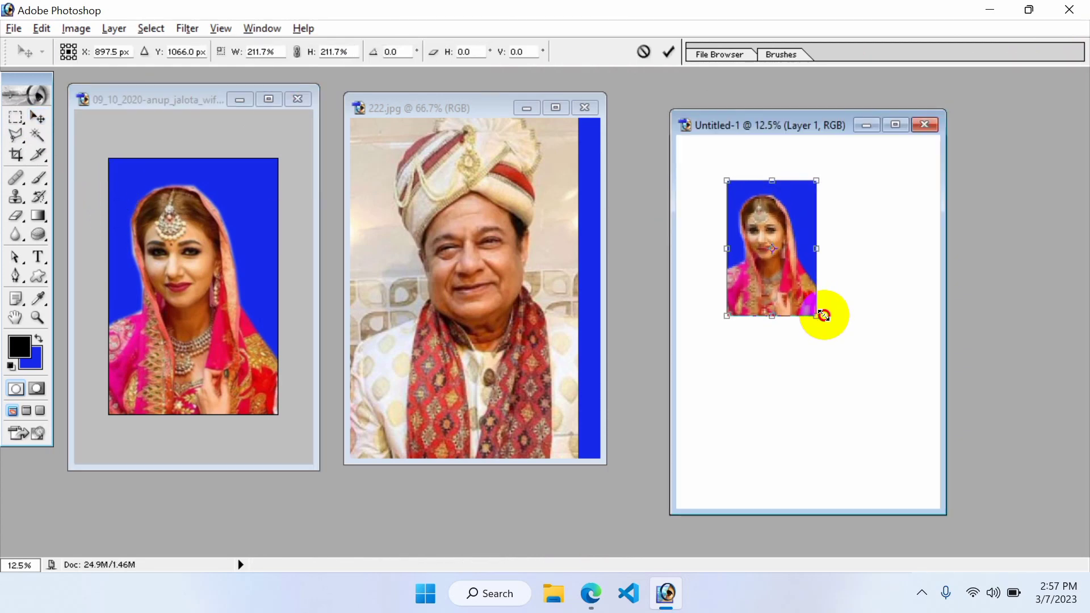
pyautogui.moveTo(796, 266); pyautogui.dragTo(772, 264)
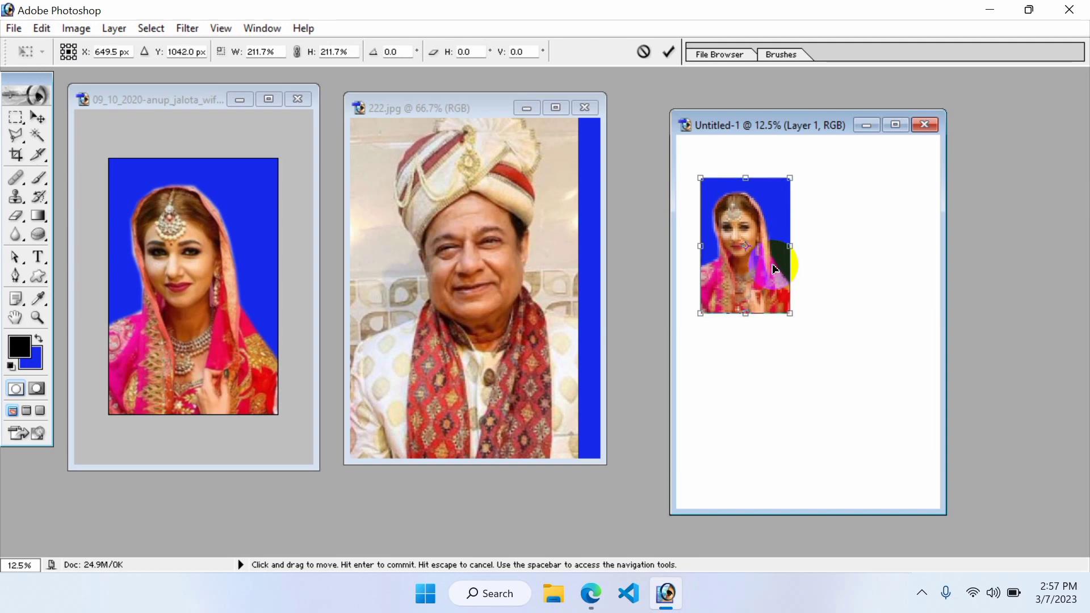
pyautogui.press('Return')
pyautogui.click(543, 149)
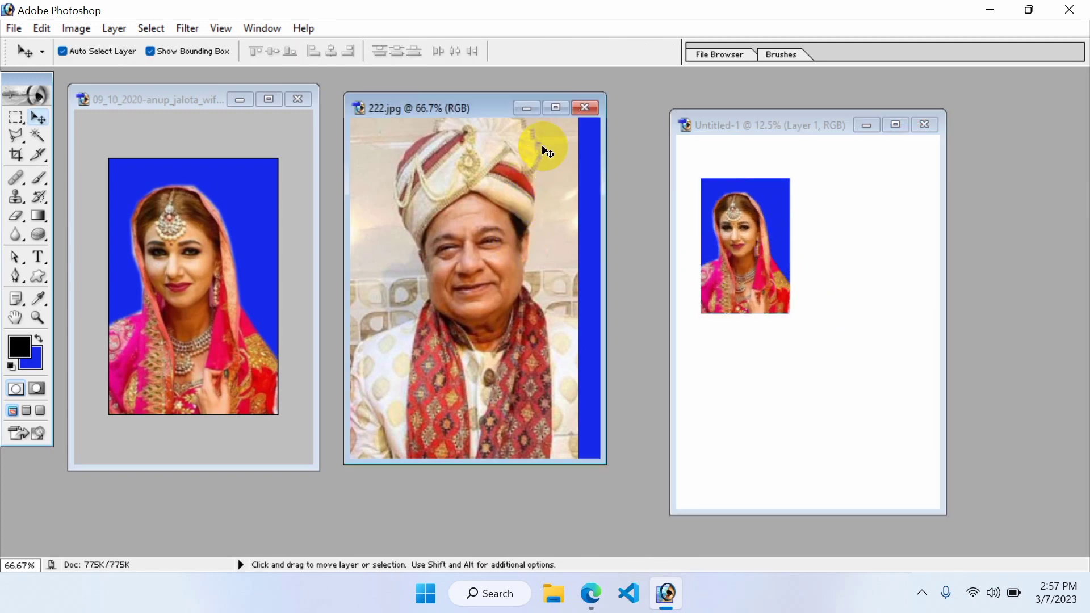
# Maximize 222.jpg, switch to the Polygonal Lasso Tool, and zoom in on the man
pyautogui.click(555, 108)
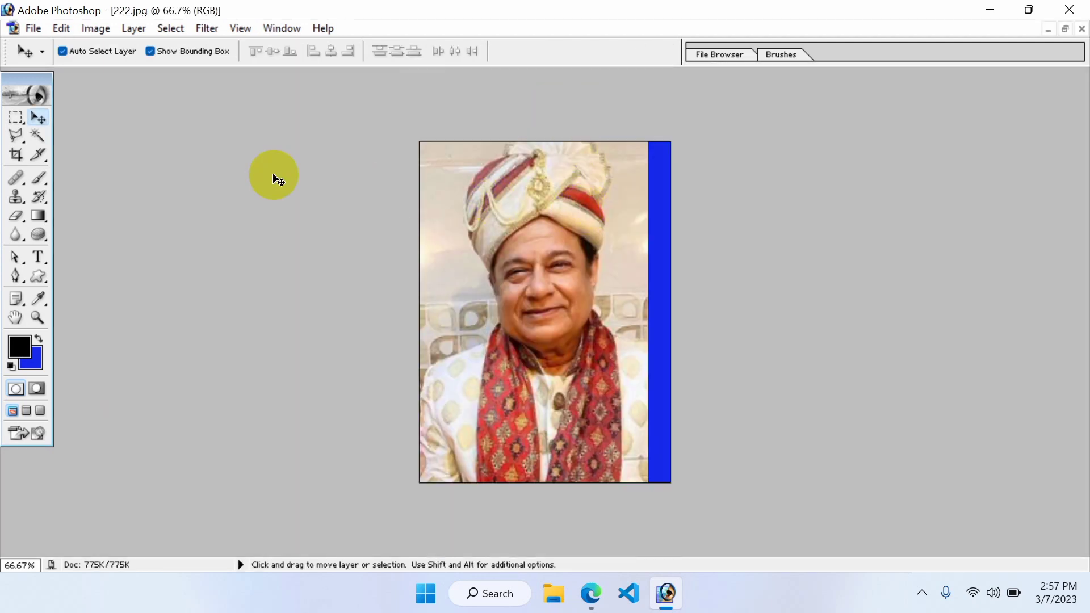
pyautogui.click(17, 136)
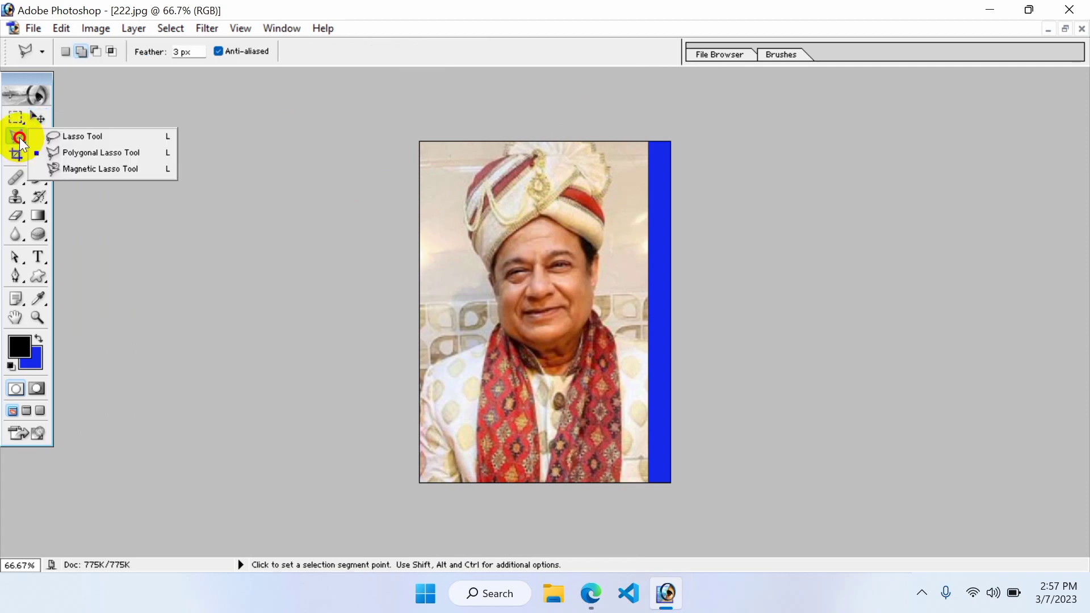
pyautogui.click(67, 152)
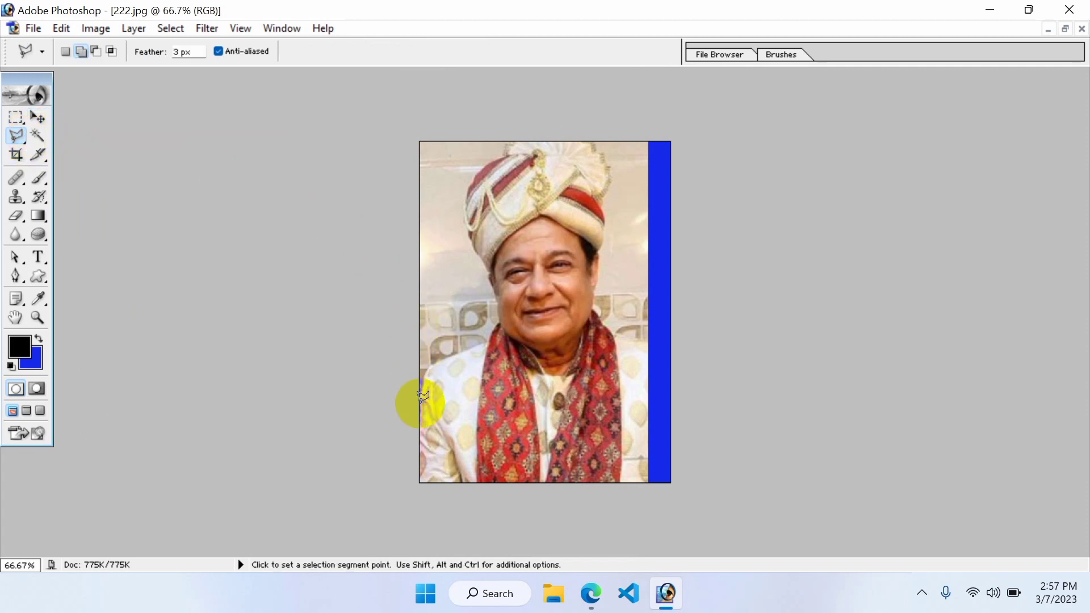
pyautogui.hotkey('ctrl', '+')
pyautogui.hotkey('ctrl', '+')
pyautogui.moveTo(414, 389); pyautogui.dragTo(463, 244)
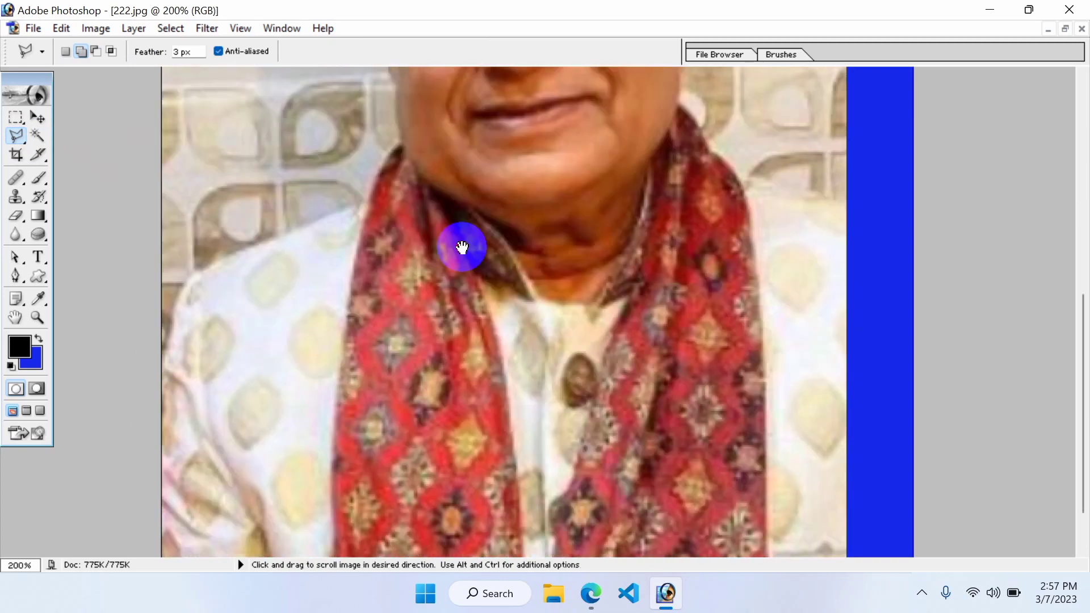
# Trace the outline from the man's left shoulder along the collar and up to the turban top
pyautogui.click(143, 356)
pyautogui.click(171, 293)
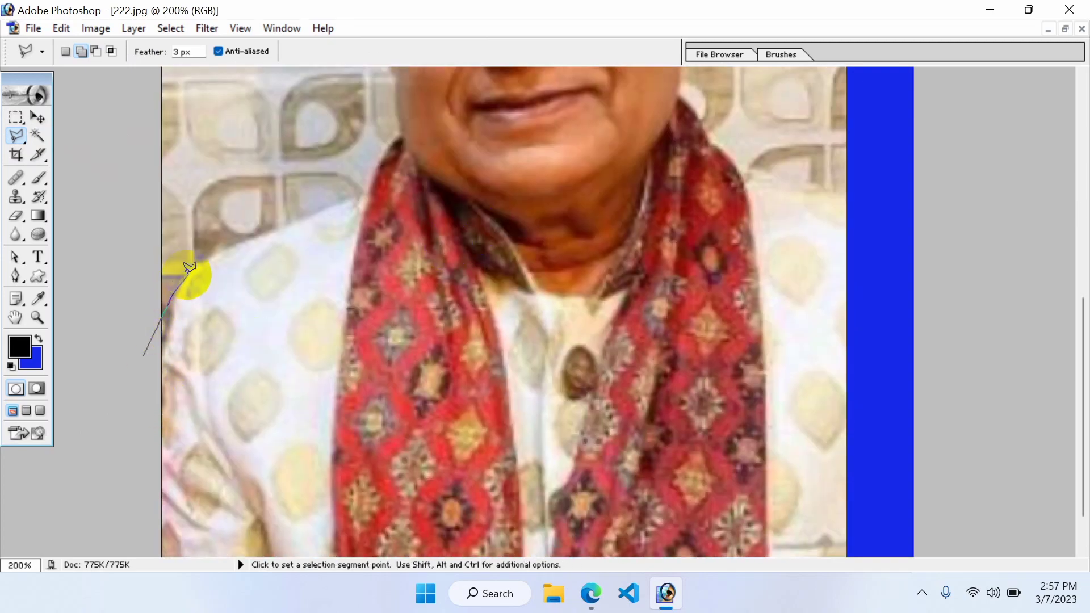
pyautogui.click(193, 267)
pyautogui.click(246, 235)
pyautogui.click(366, 187)
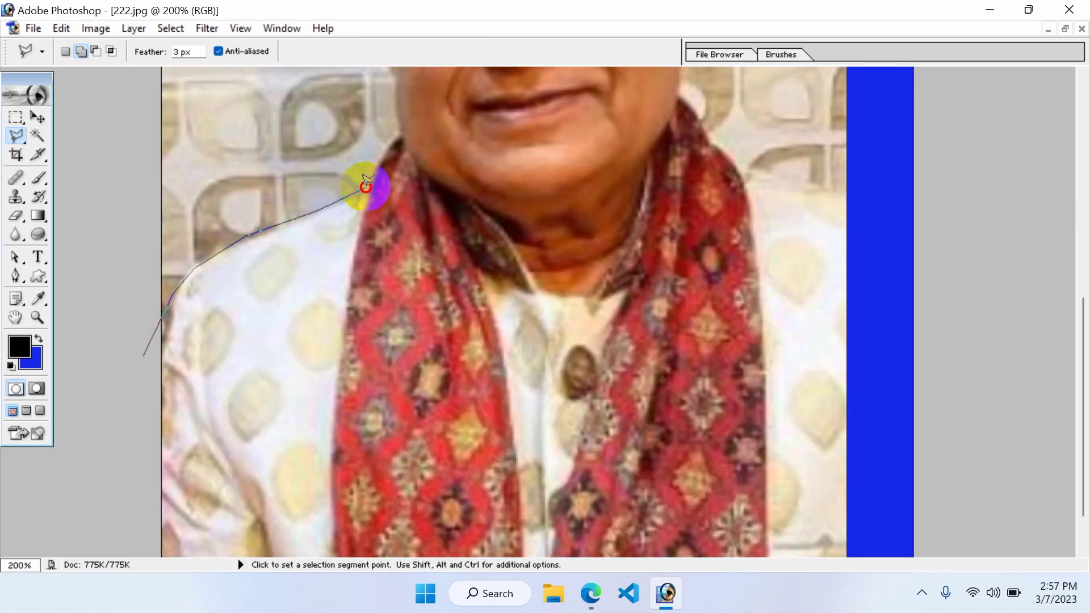
pyautogui.click(390, 146)
pyautogui.scroll(2, 417, 171)
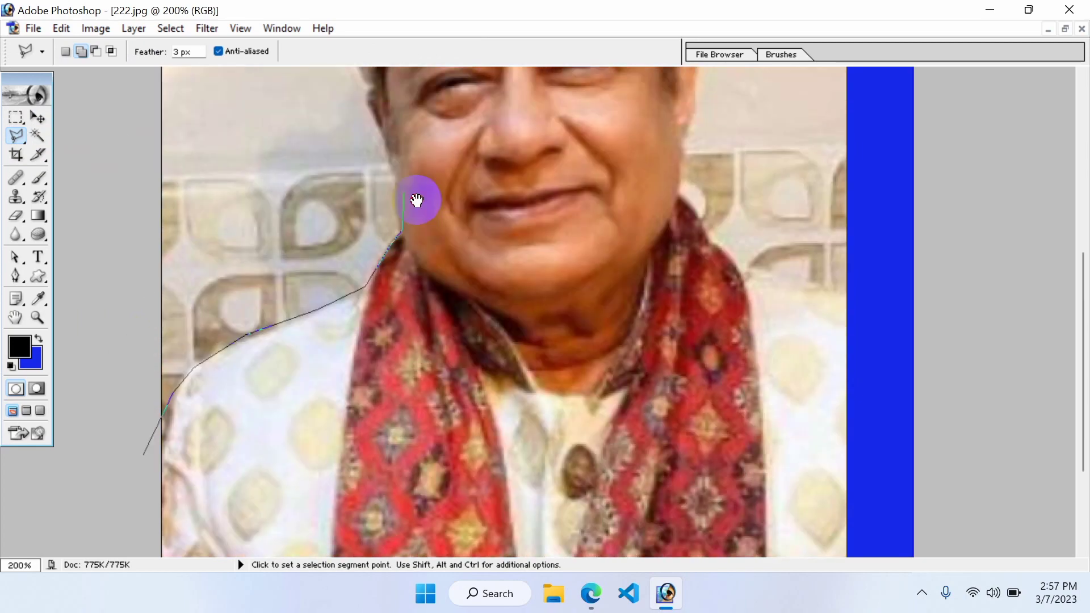
pyautogui.scroll(3, 412, 227)
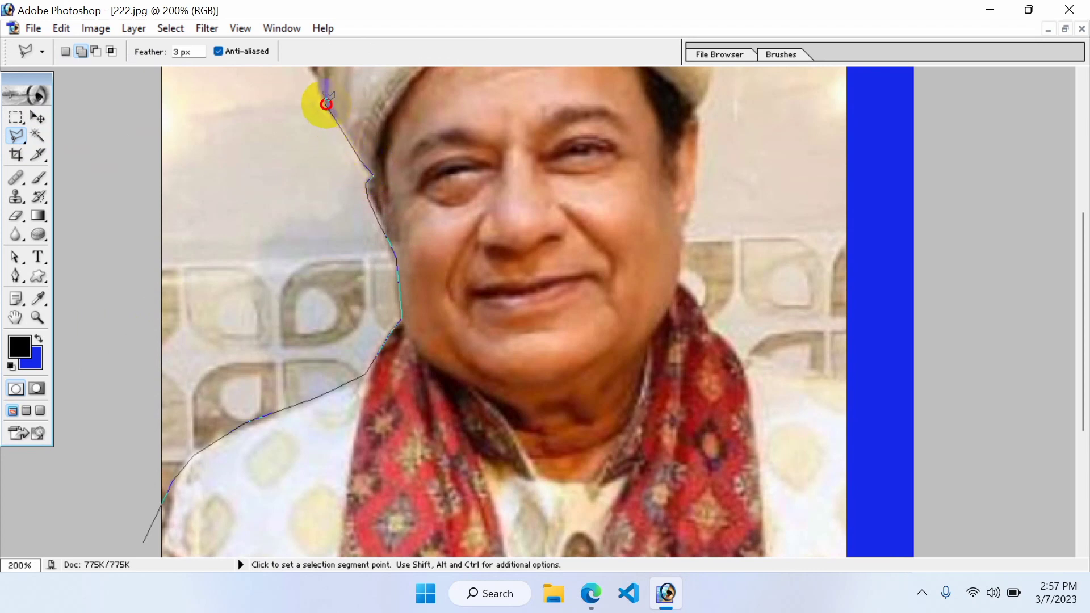
pyautogui.scroll(4, 326, 104)
pyautogui.scroll(3, 378, 251)
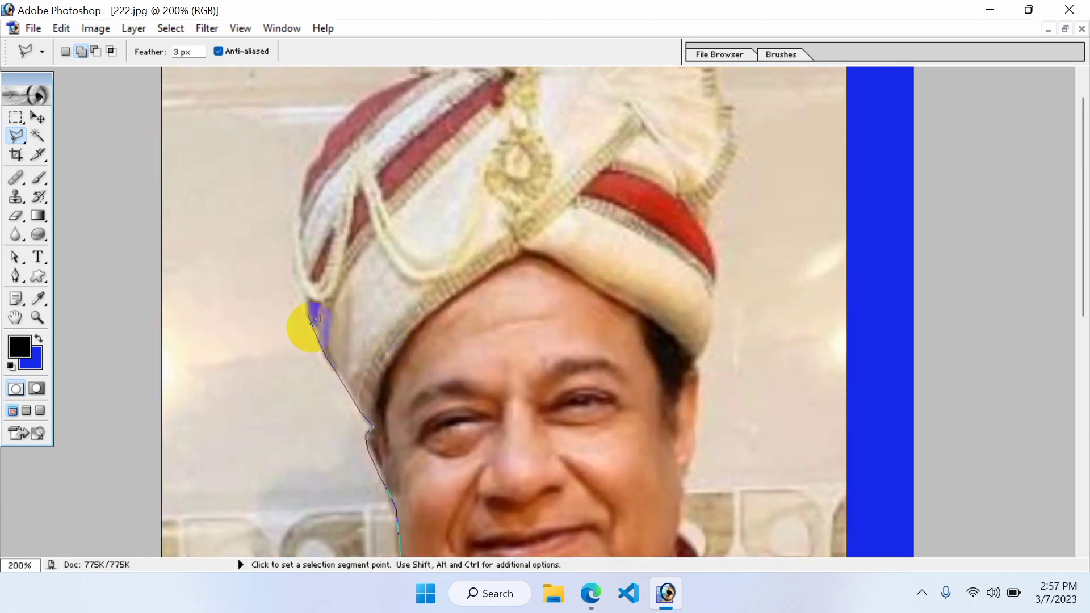
pyautogui.moveTo(311, 314)
pyautogui.mouseDown()
pyautogui.moveTo(282, 212)
pyautogui.moveTo(316, 133)
pyautogui.moveTo(352, 107)
pyautogui.mouseUp()
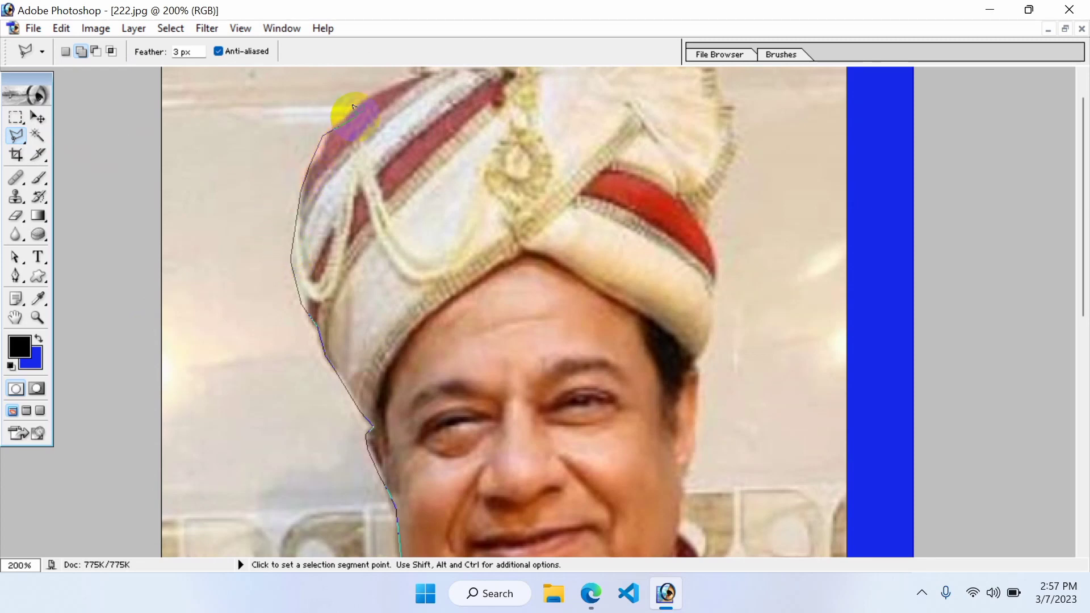
pyautogui.scroll(1, 292, 268)
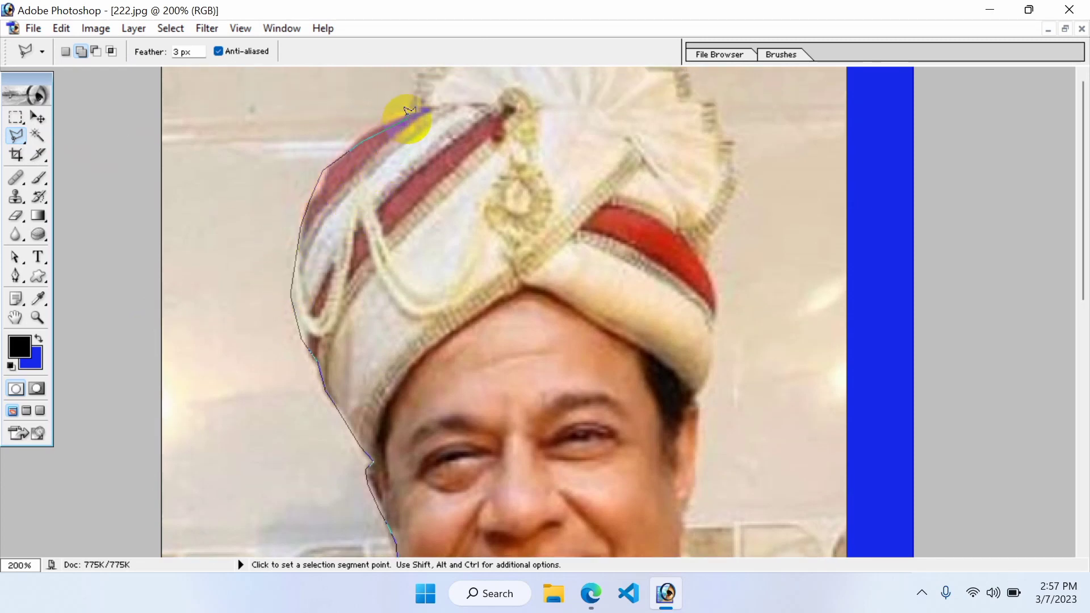
pyautogui.click(425, 103)
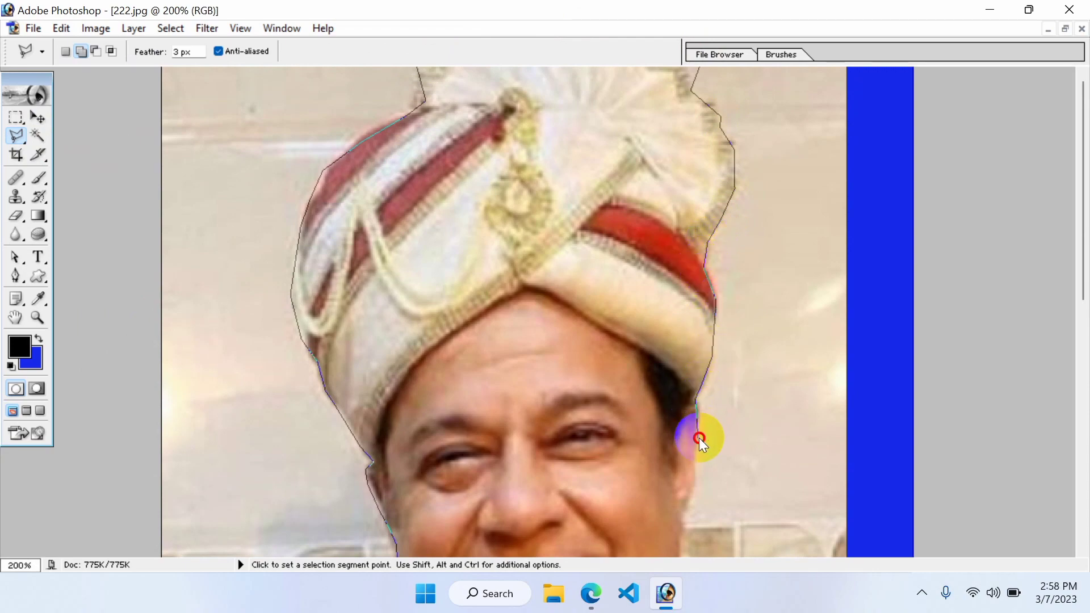
# Continue the outline down his right cheek, along the scarf, and over the right shoulder
pyautogui.moveTo(689, 499); pyautogui.dragTo(684, 258)
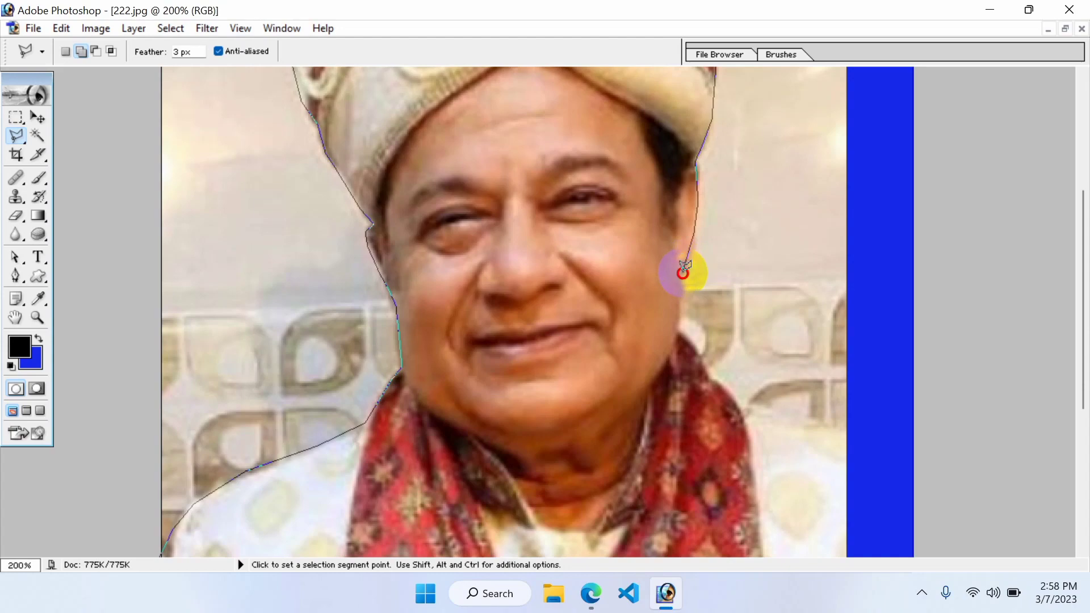
pyautogui.click(685, 264)
pyautogui.click(681, 334)
pyautogui.click(703, 366)
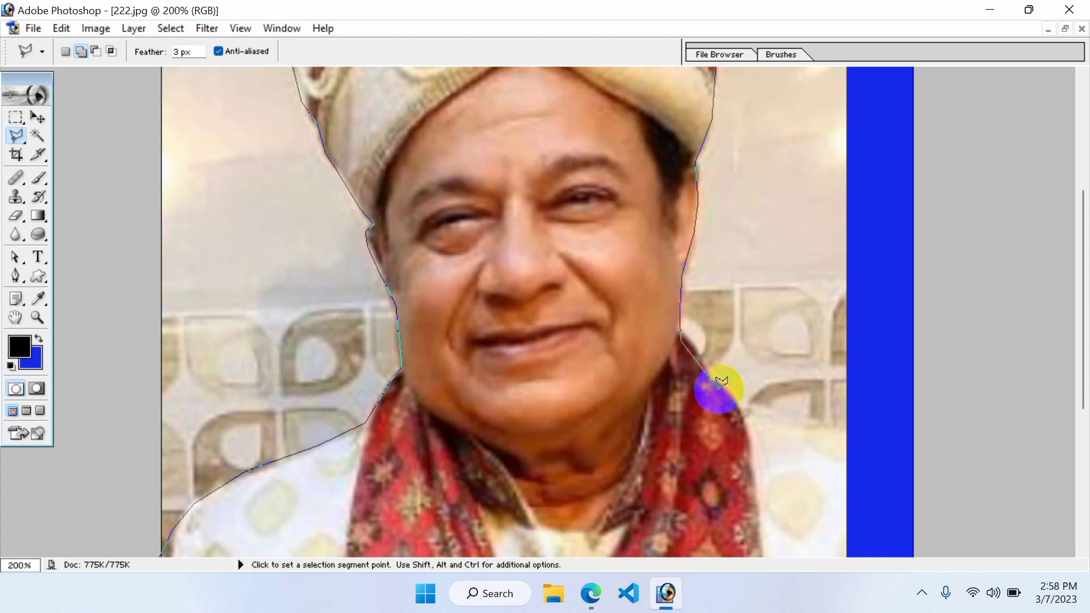
pyautogui.click(718, 388)
pyautogui.click(769, 421)
pyautogui.click(847, 436)
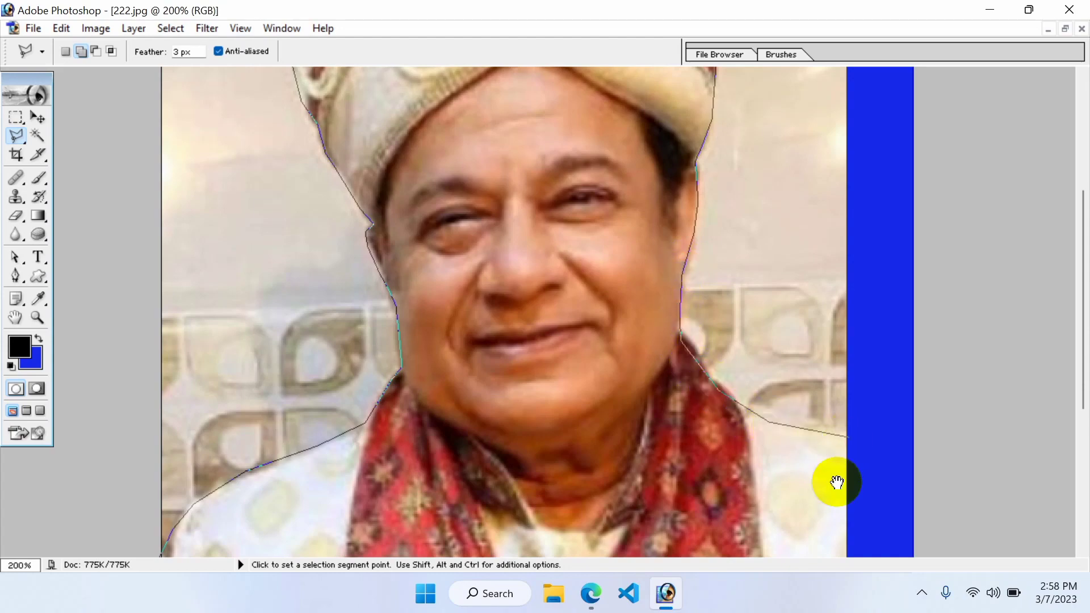
pyautogui.moveTo(837, 482); pyautogui.dragTo(837, 188)
pyautogui.click(954, 252)
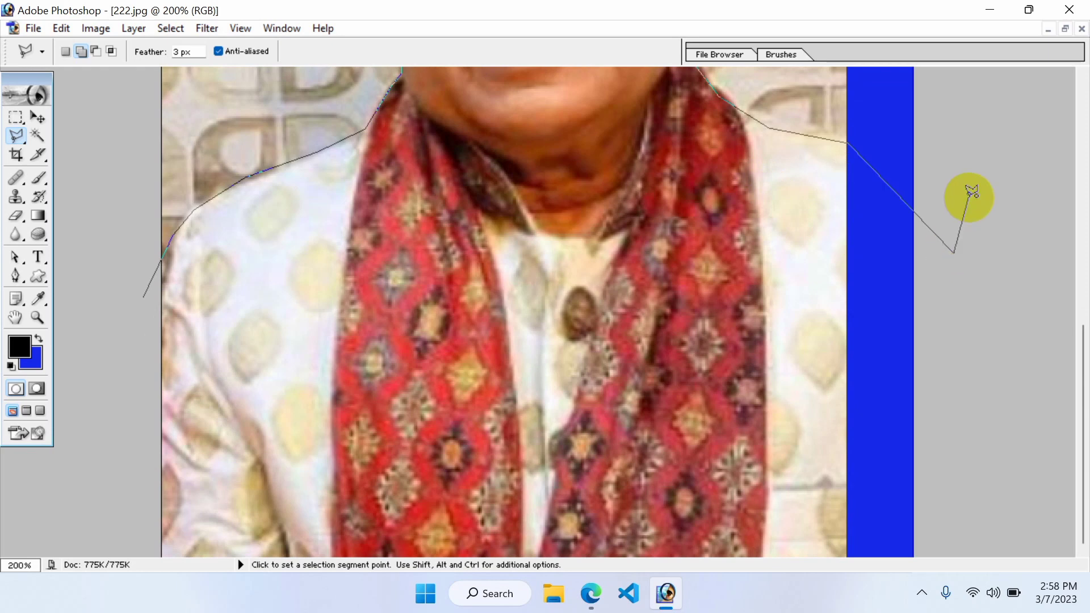
# Close the outline around the backdrop, fill it solid blue, deselect, and restore the windows
pyautogui.keyDown('alt'); pyautogui.click(969, 198); pyautogui.keyUp('alt')
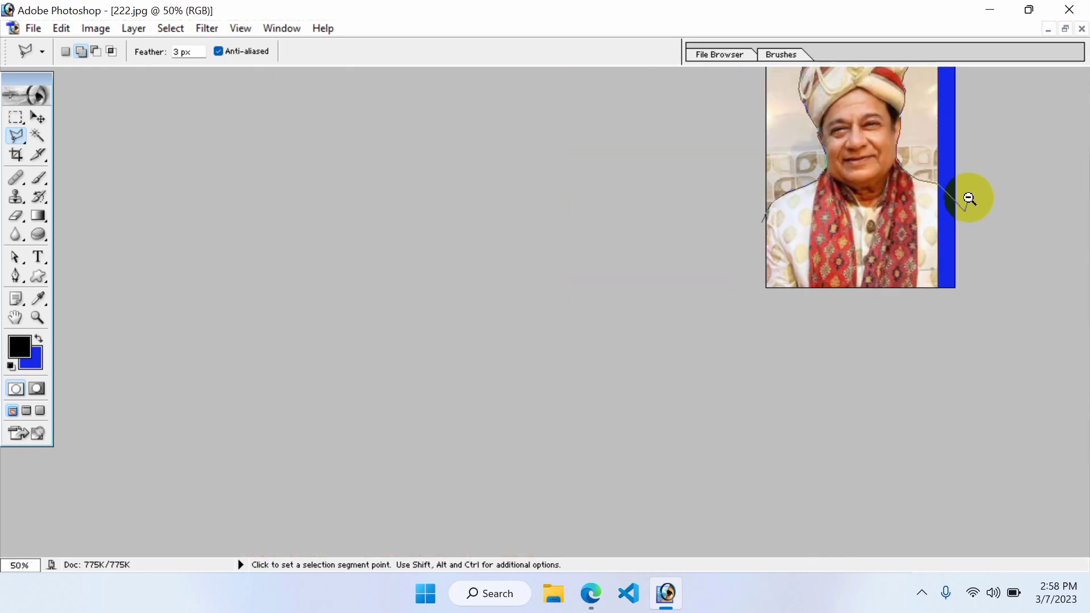
pyautogui.keyDown('alt'); pyautogui.click(969, 196); pyautogui.keyUp('alt')
pyautogui.click(988, 99)
pyautogui.click(959, 51)
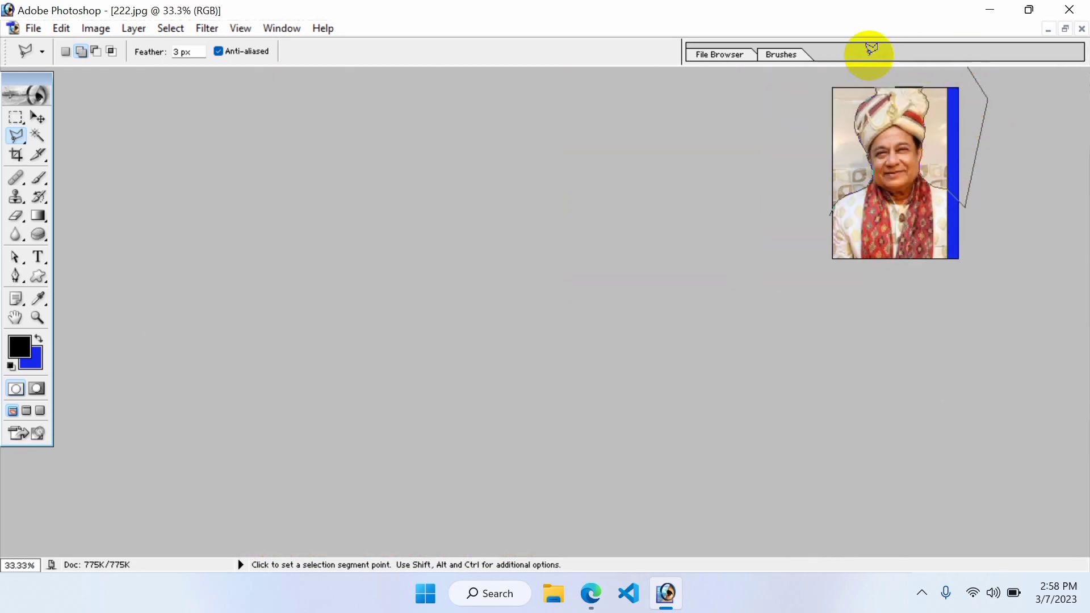
pyautogui.click(877, 50)
pyautogui.click(805, 94)
pyautogui.click(800, 150)
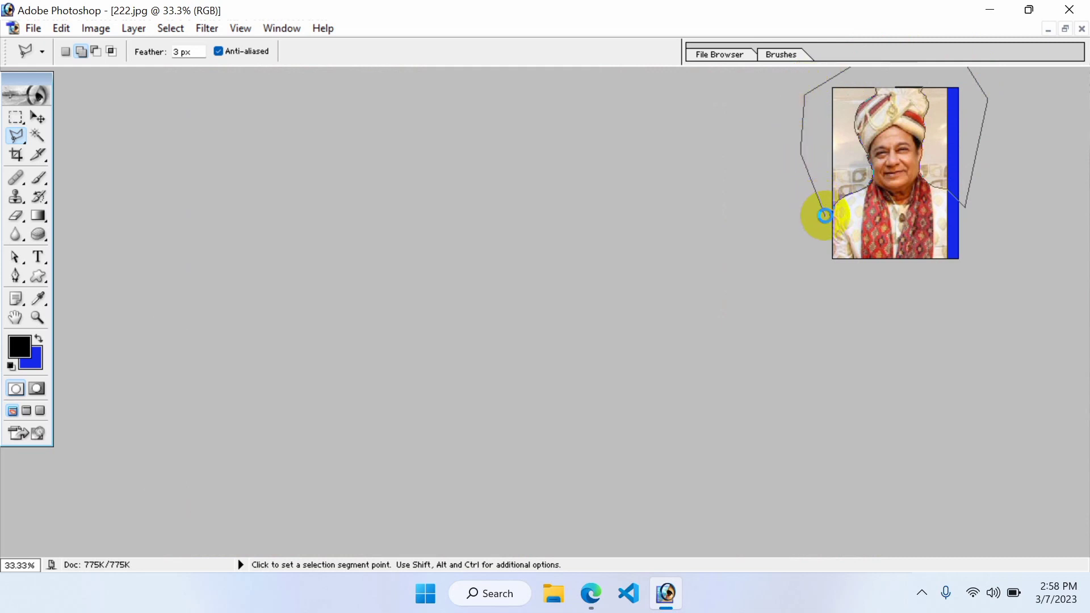
pyautogui.click(825, 216)
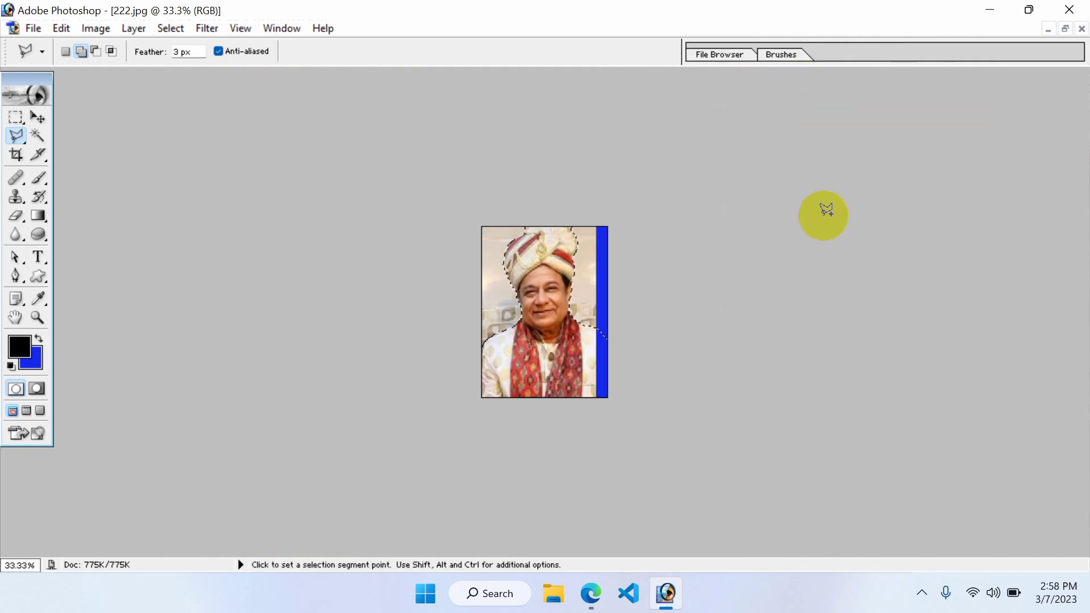
pyautogui.click(611, 334)
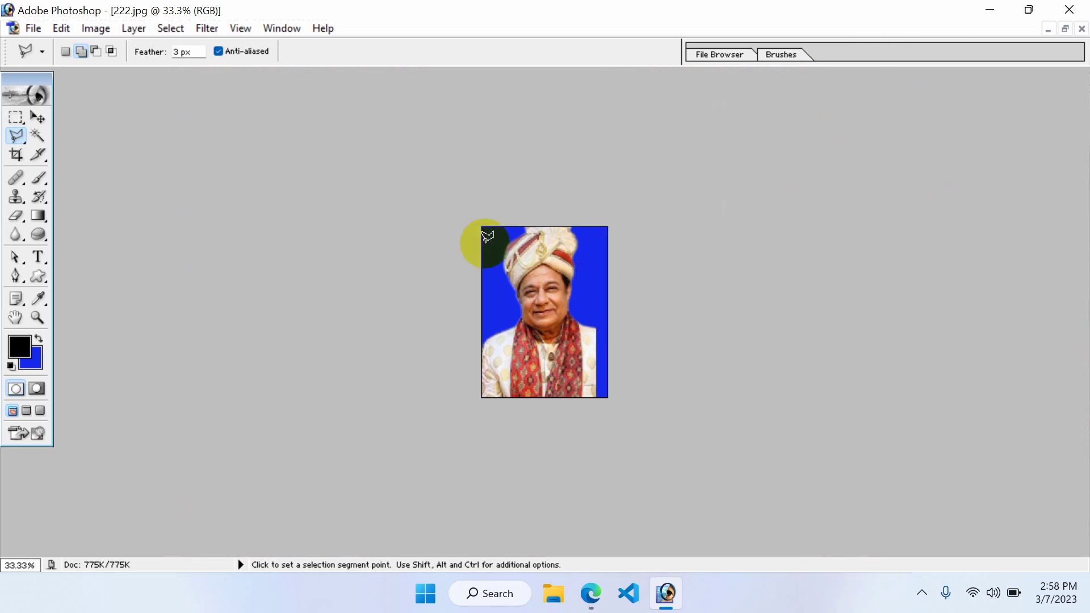
pyautogui.click(37, 117)
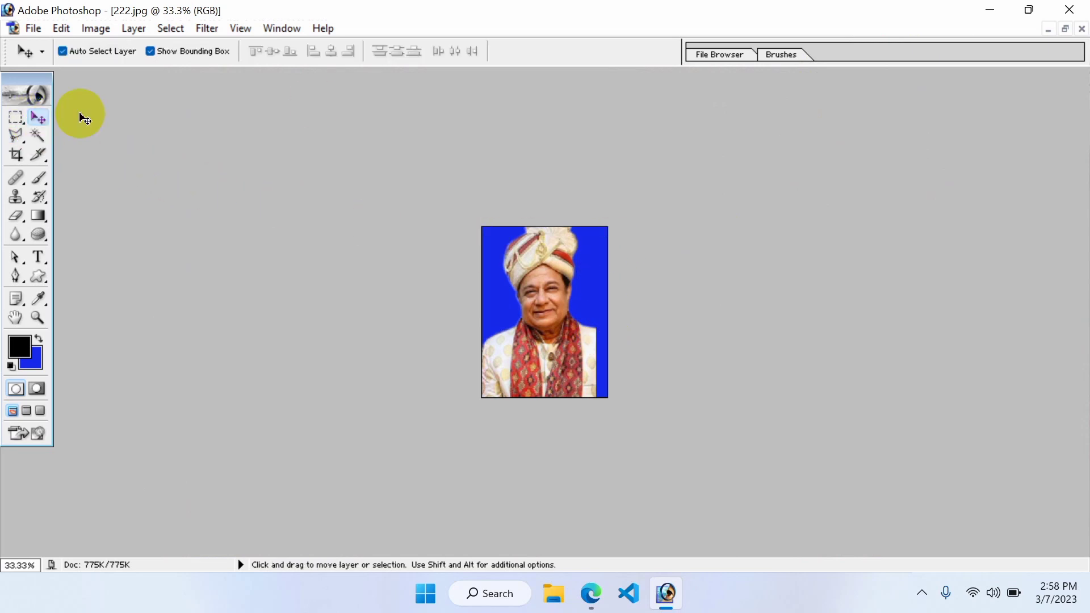
pyautogui.click(1065, 28)
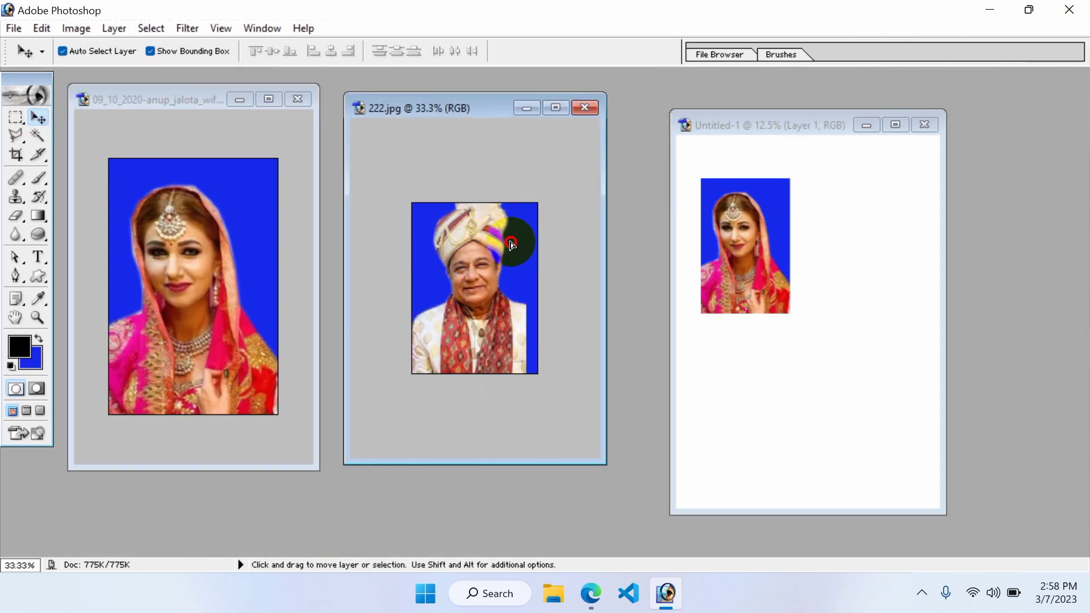
# Drag the man's blue-background photo into Untitled-1 beside the woman and begin Free Transform
pyautogui.moveTo(511, 243); pyautogui.dragTo(844, 263)
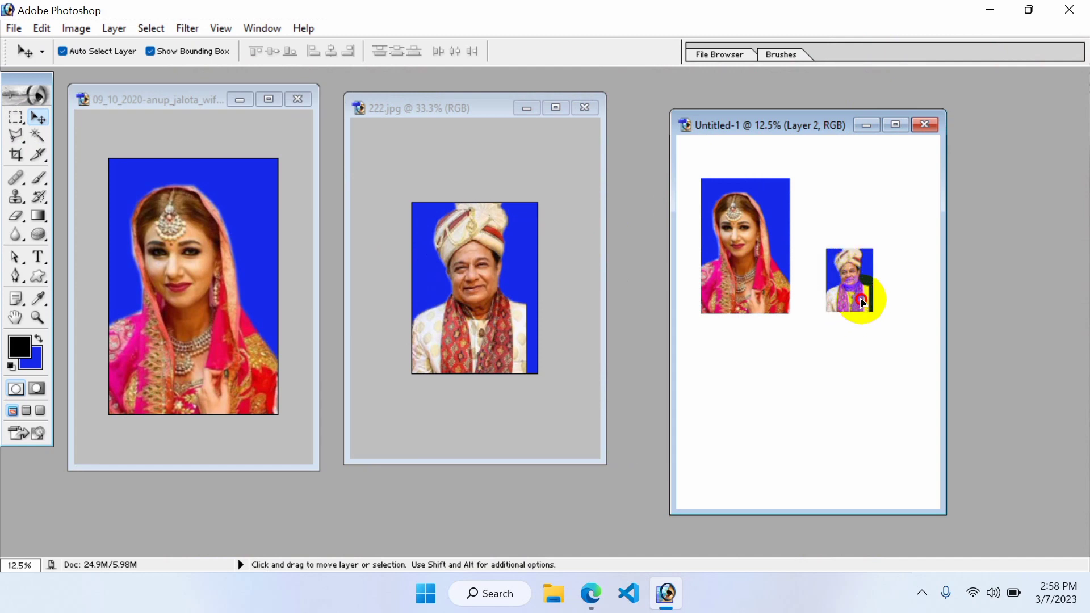
pyautogui.moveTo(860, 301)
pyautogui.mouseDown()
pyautogui.moveTo(826, 243)
pyautogui.moveTo(868, 308)
pyautogui.moveTo(853, 298)
pyautogui.mouseUp()
pyautogui.hotkey('ctrl', 't')
pyautogui.moveTo(811, 252); pyautogui.dragTo(825, 265)
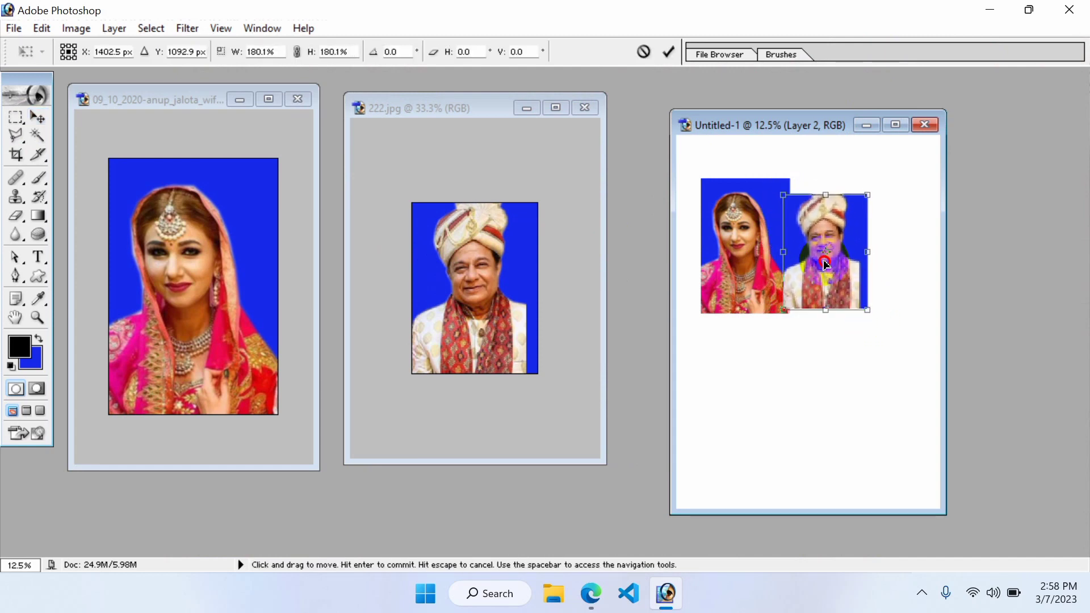
# Zoom in on the sheet, then enlarge the man's photo and level it with hers
pyautogui.click(896, 125)
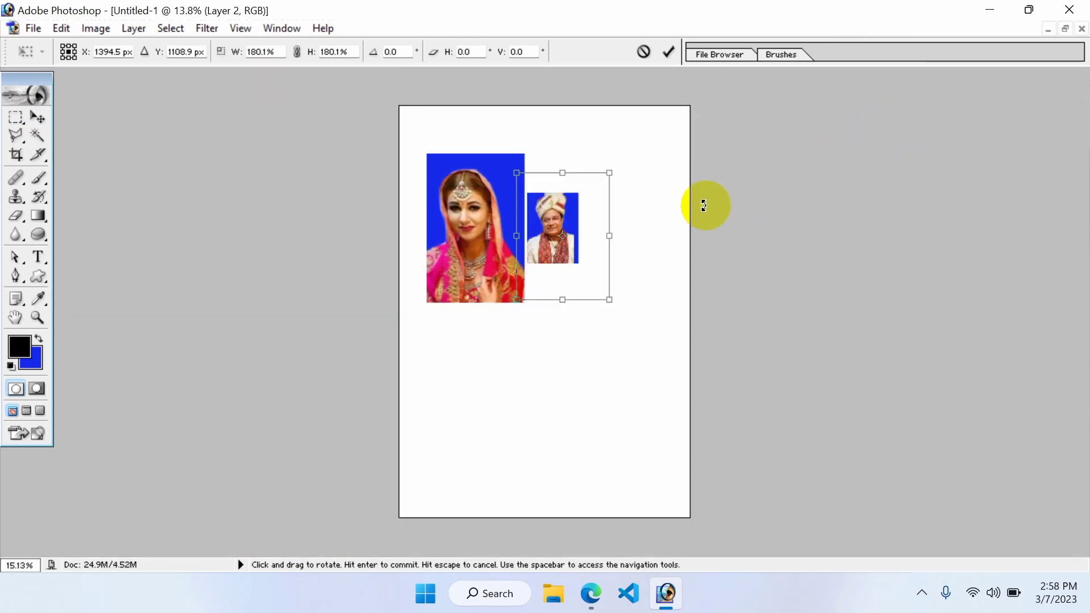
pyautogui.hotkey('ctrl', '0')
pyautogui.hotkey('ctrl', '+')
pyautogui.hotkey('ctrl', '+')
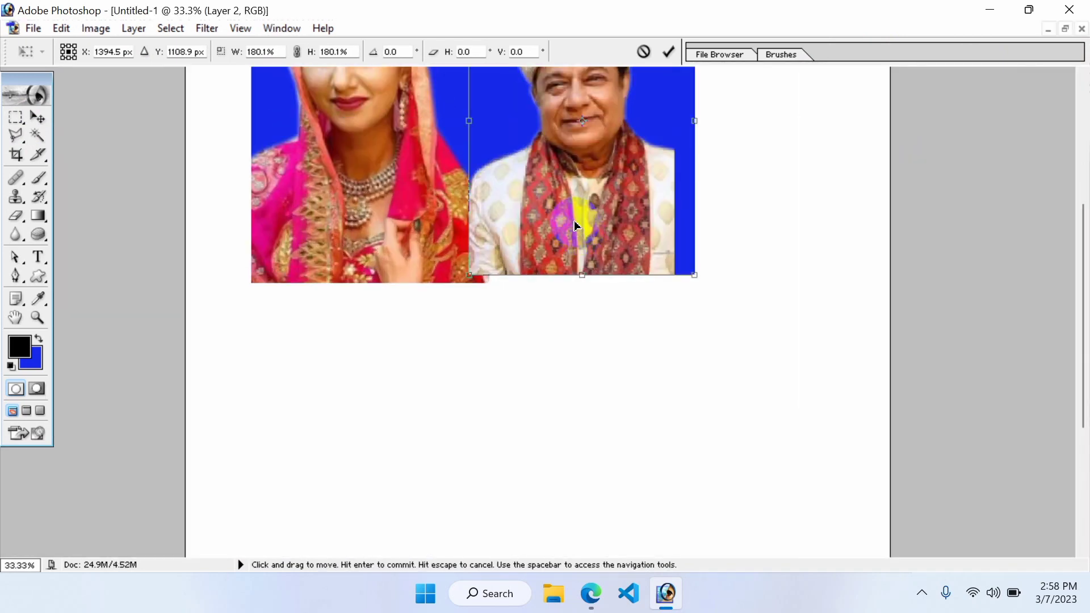
pyautogui.moveTo(594, 306)
pyautogui.mouseDown()
pyautogui.moveTo(595, 365)
pyautogui.moveTo(591, 344)
pyautogui.mouseUp()
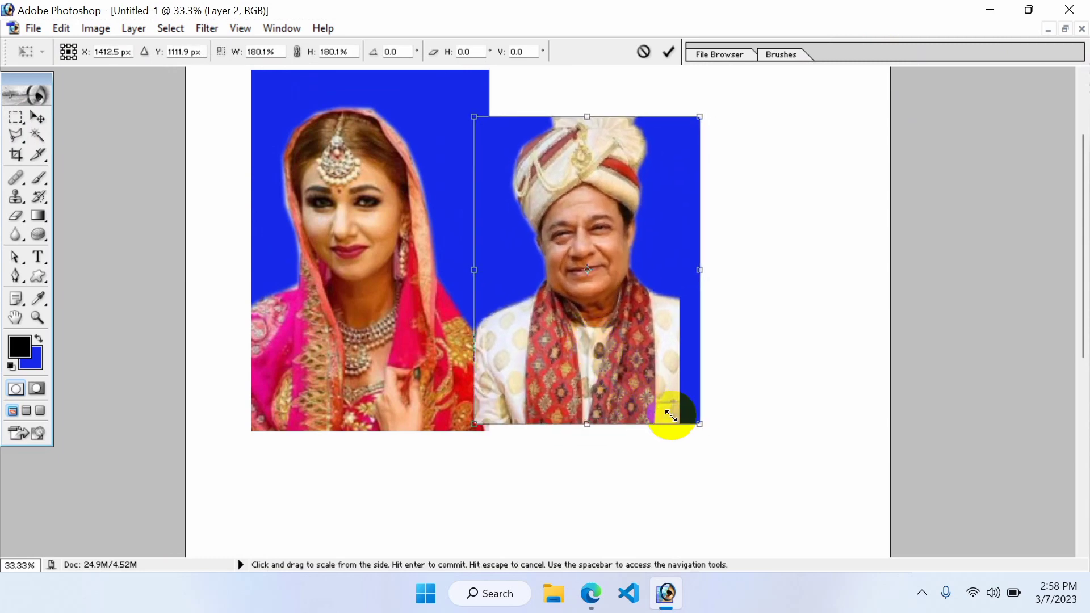
pyautogui.moveTo(699, 424); pyautogui.dragTo(717, 438)
pyautogui.moveTo(654, 378); pyautogui.dragTo(657, 364)
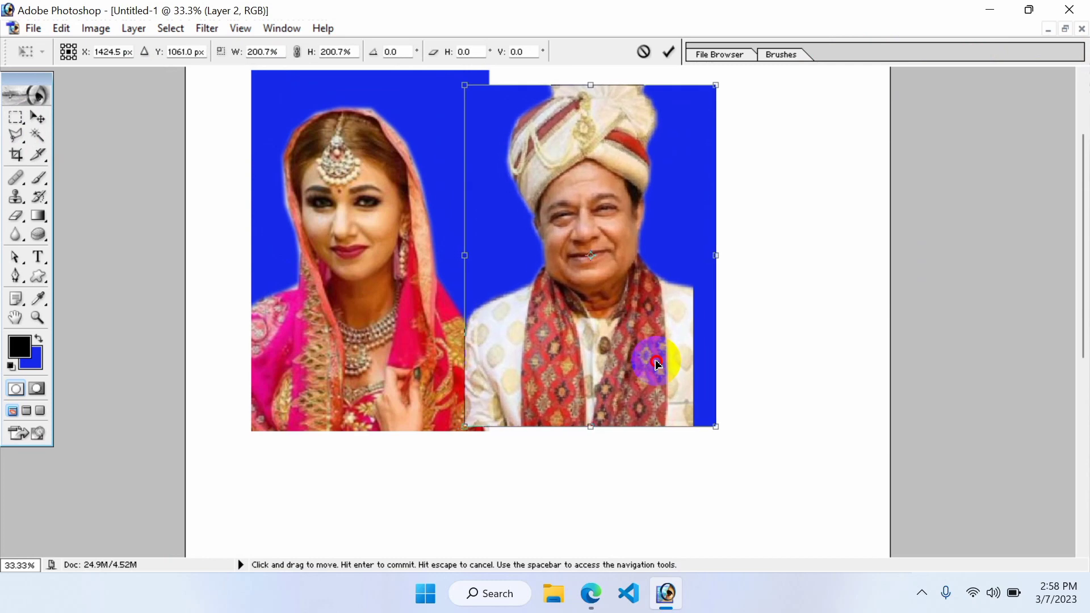
pyautogui.press('Return')
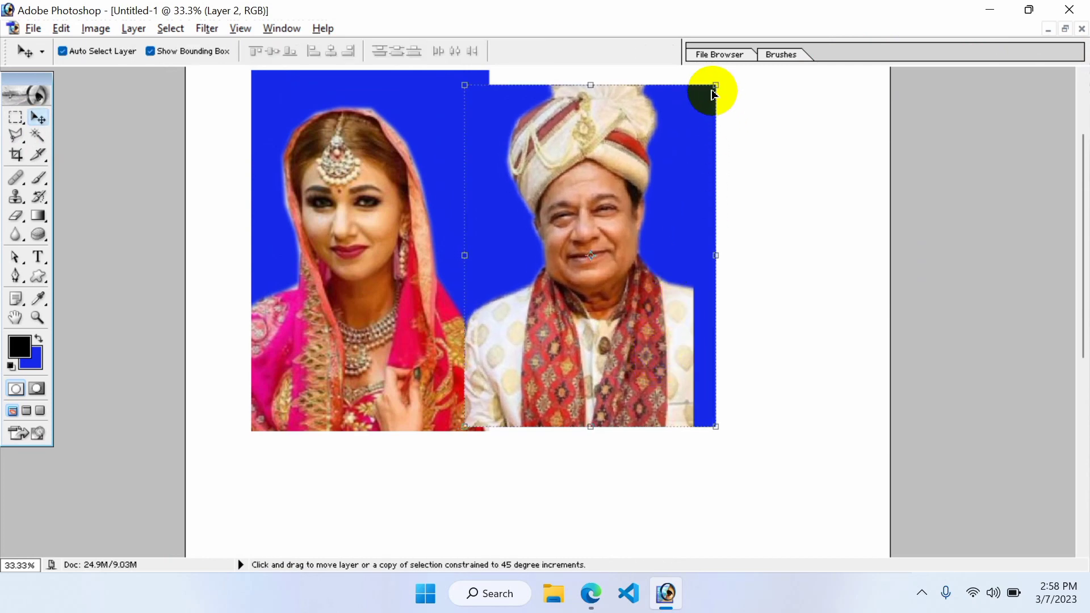
# Slightly resize the man's photo from its corner and shift the pair down and right
pyautogui.moveTo(716, 85); pyautogui.dragTo(724, 78)
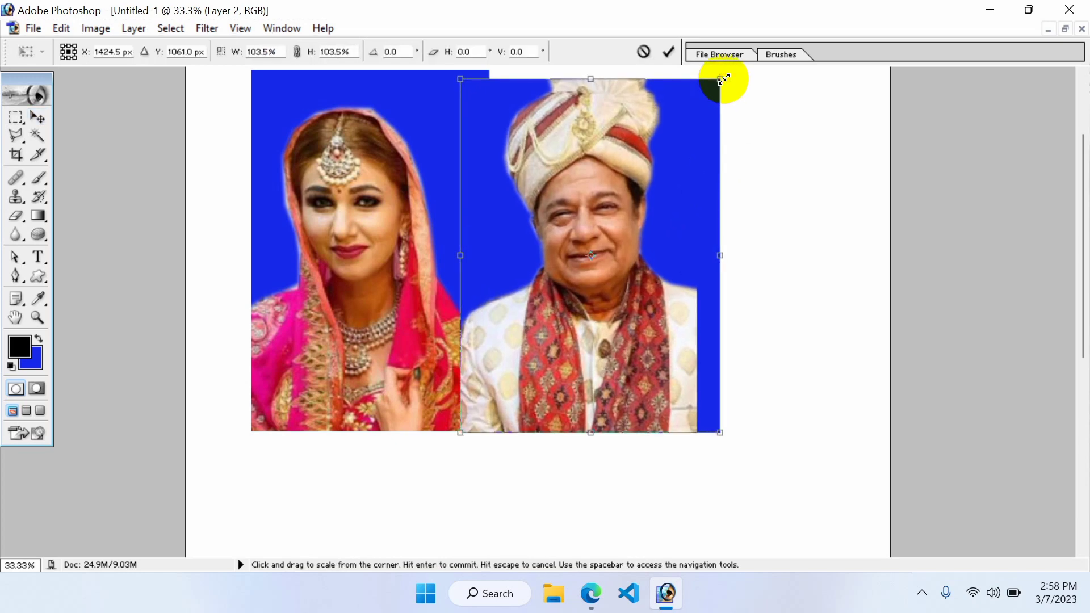
pyautogui.press('Return')
pyautogui.click(341, 187)
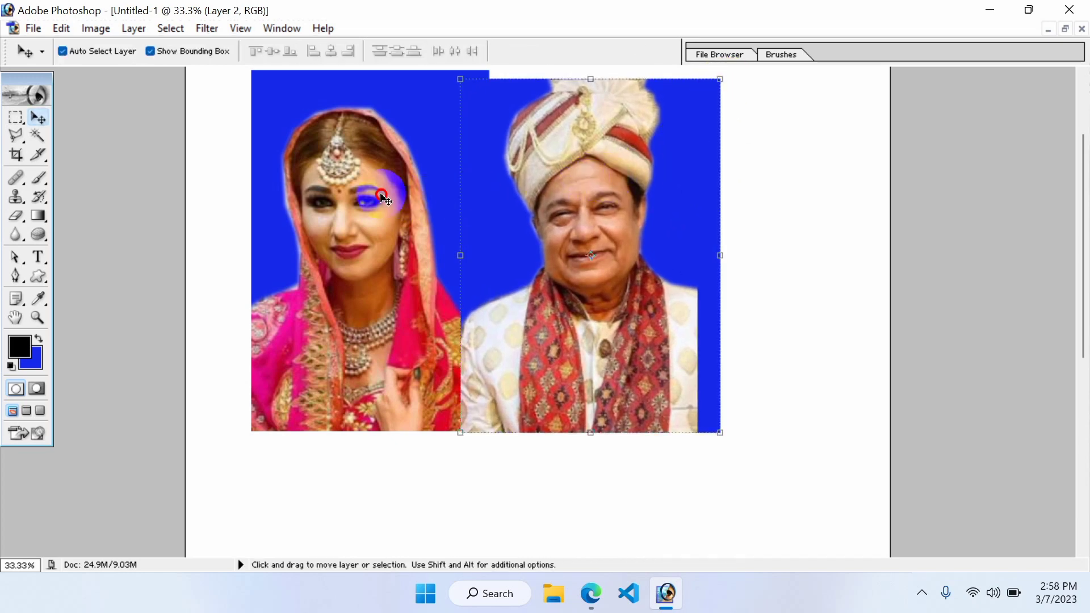
pyautogui.click(559, 206)
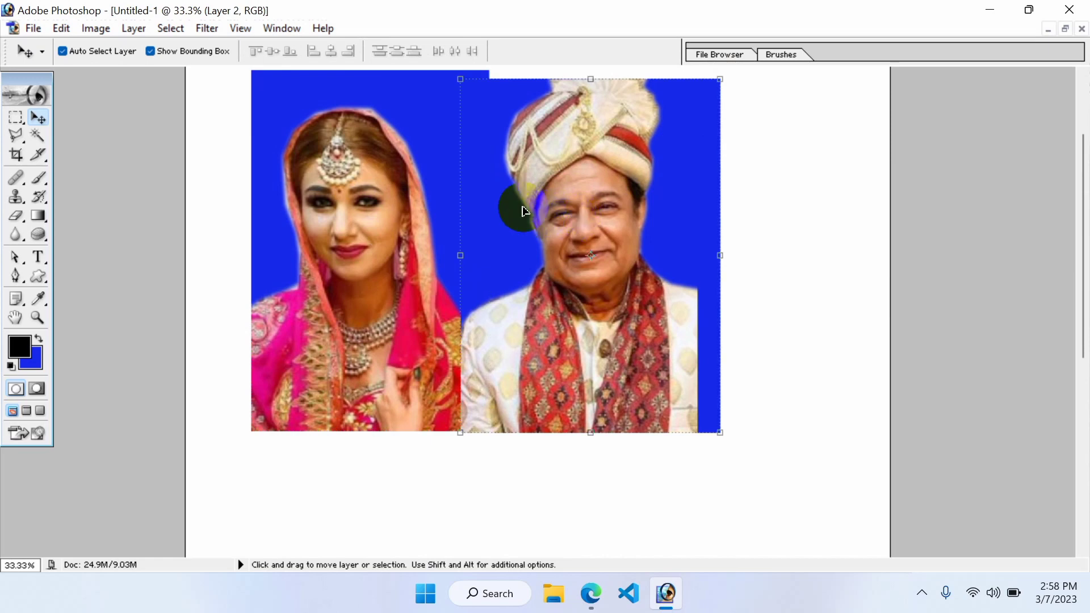
pyautogui.moveTo(500, 207)
pyautogui.mouseDown()
pyautogui.moveTo(531, 237)
pyautogui.moveTo(529, 265)
pyautogui.moveTo(531, 244)
pyautogui.mouseUp()
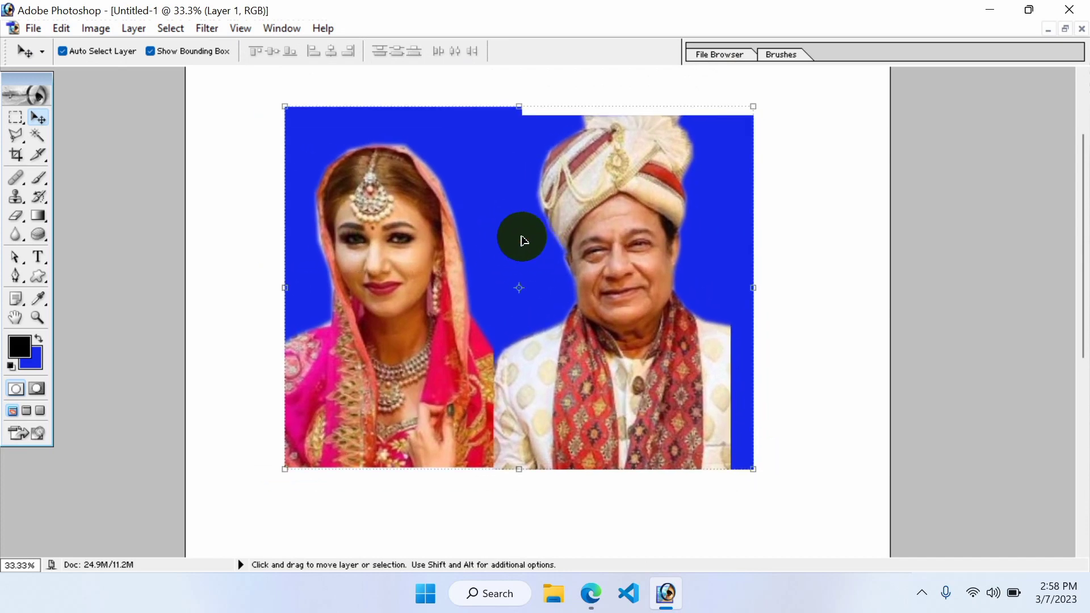
# Crop the couple to 1.5 in × 1.2 in at 300 px/in with the fixed-size Crop tool
pyautogui.click(16, 155)
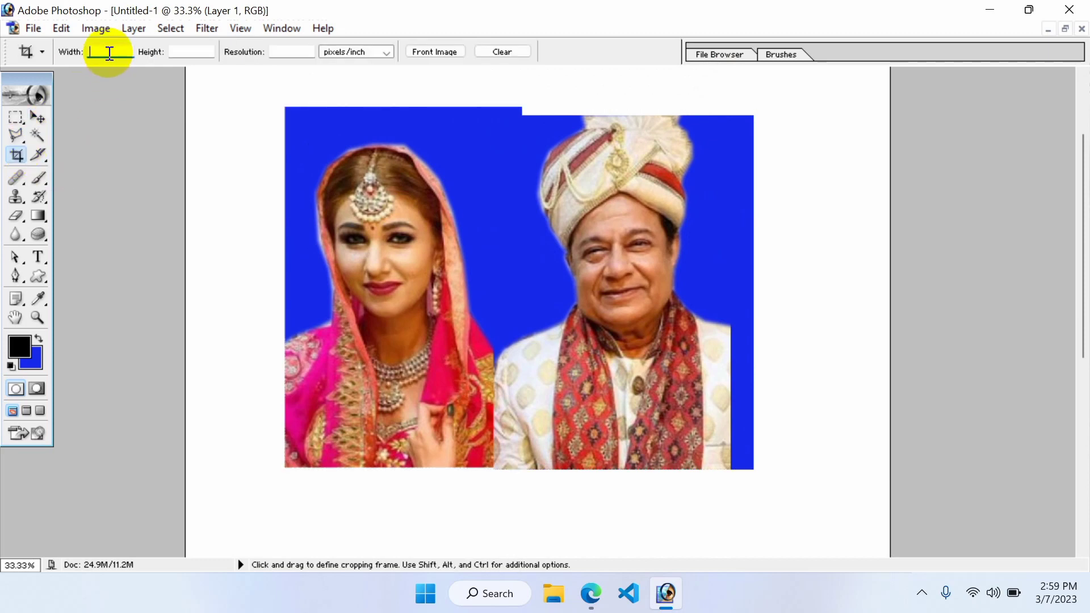
pyautogui.write('1.5')
pyautogui.press('Tab')
pyautogui.write('1.')
pyautogui.write('2')
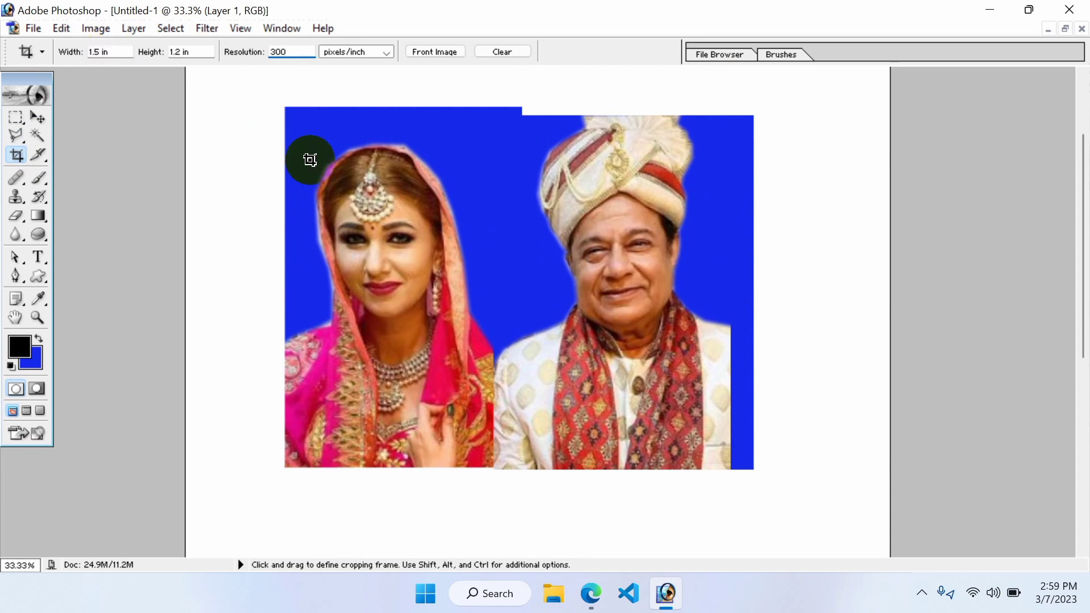
pyautogui.moveTo(289, 124)
pyautogui.mouseDown()
pyautogui.moveTo(628, 469)
pyautogui.moveTo(708, 516)
pyautogui.mouseUp()
pyautogui.moveTo(618, 380); pyautogui.dragTo(621, 376)
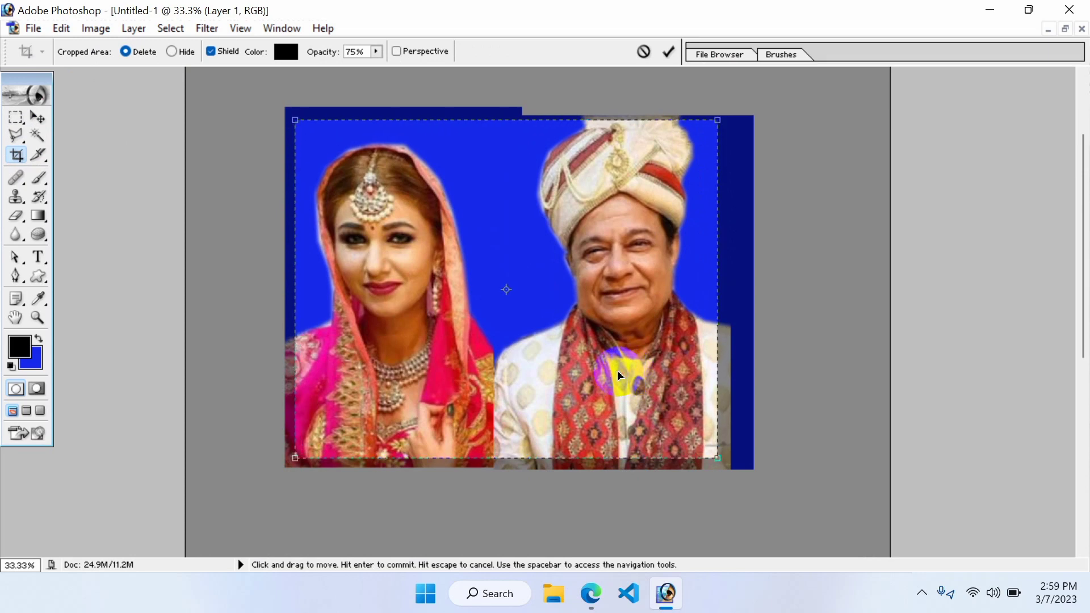
pyautogui.doubleClick(619, 374)
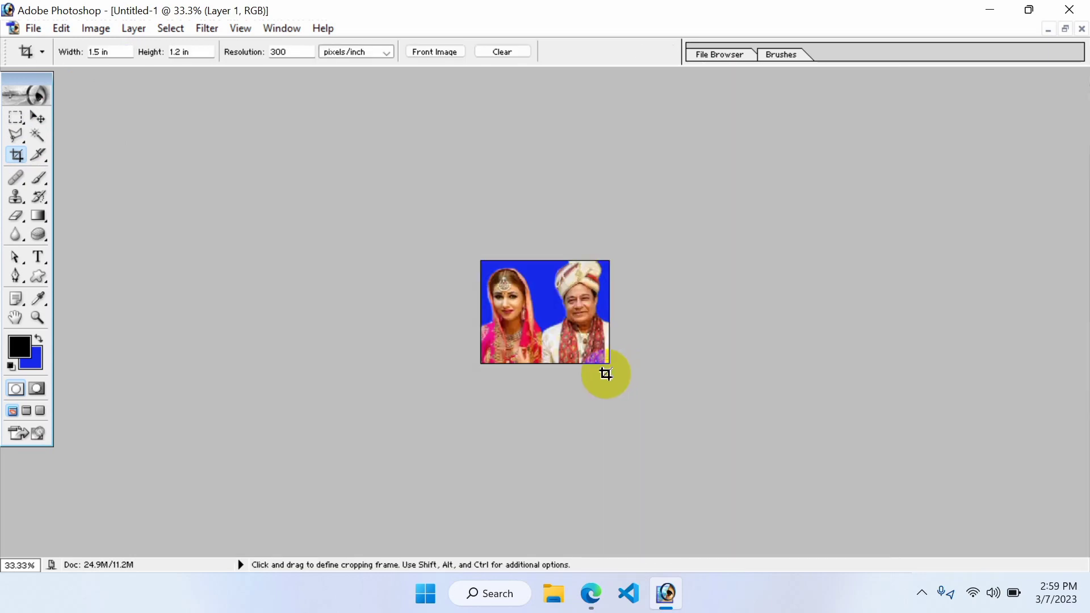
# Select all and stroke a 10 px black border around the cropped couple image
pyautogui.scroll(2, 576, 311)
pyautogui.scroll(2, 577, 312)
pyautogui.scroll(2, 576, 312)
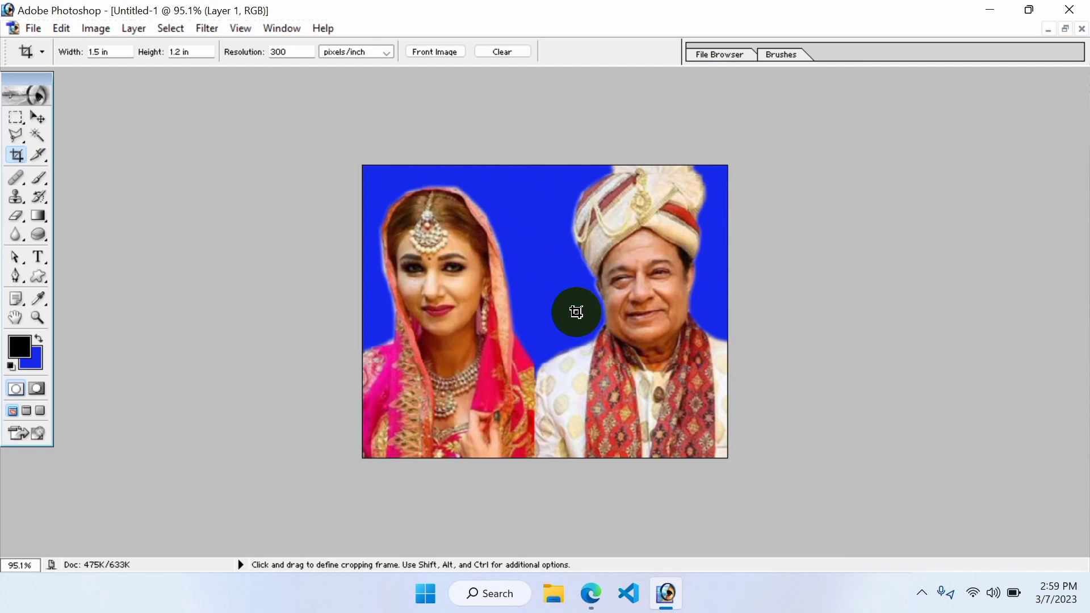
pyautogui.hotkey('ctrl', 'a')
pyautogui.rightClick(555, 336)
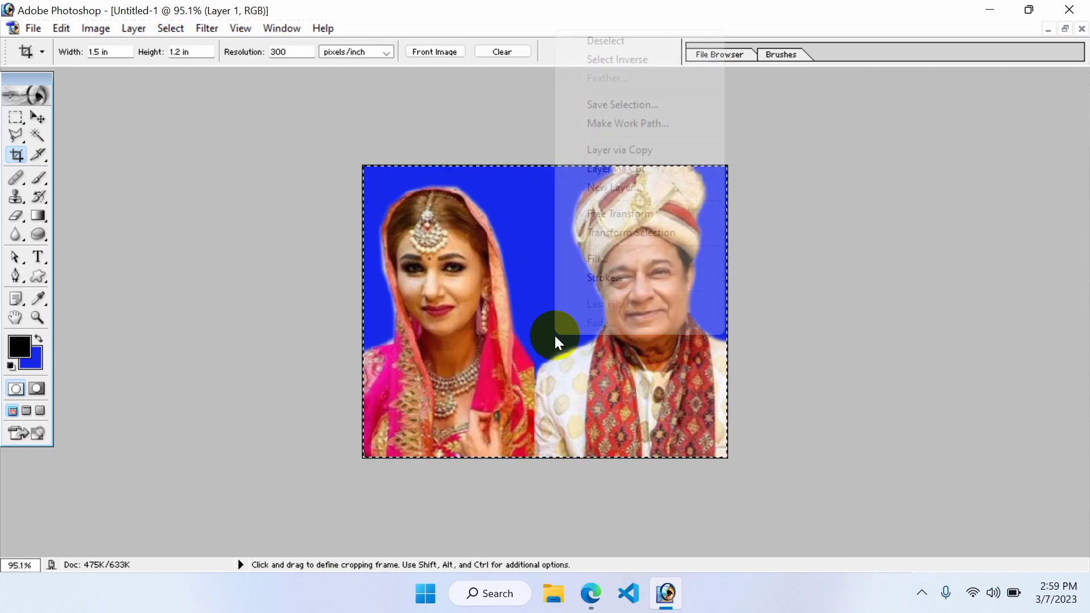
pyautogui.click(626, 280)
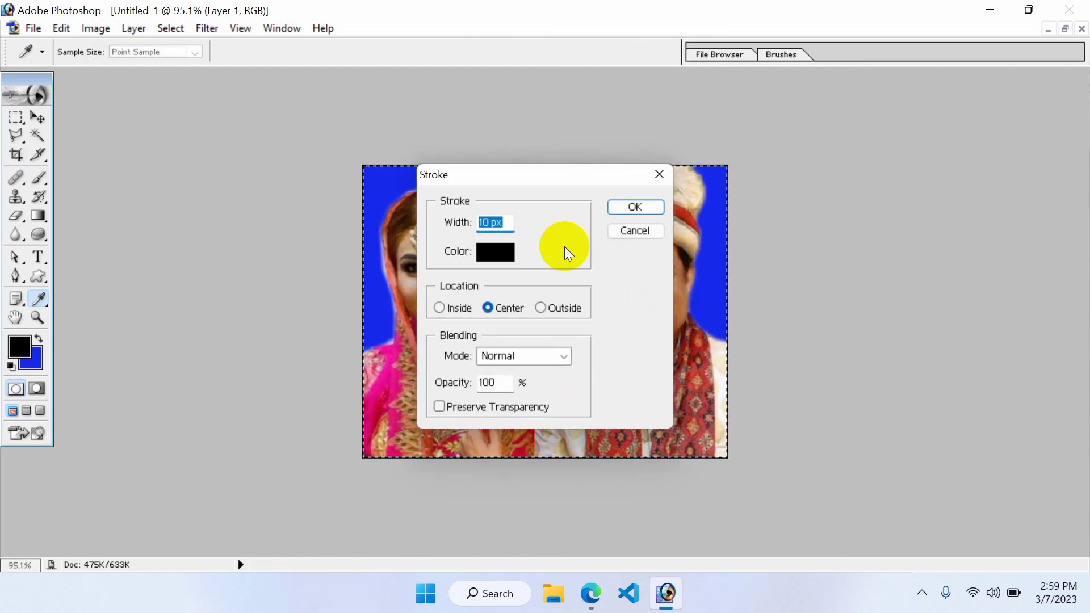
pyautogui.click(628, 206)
pyautogui.press('c')
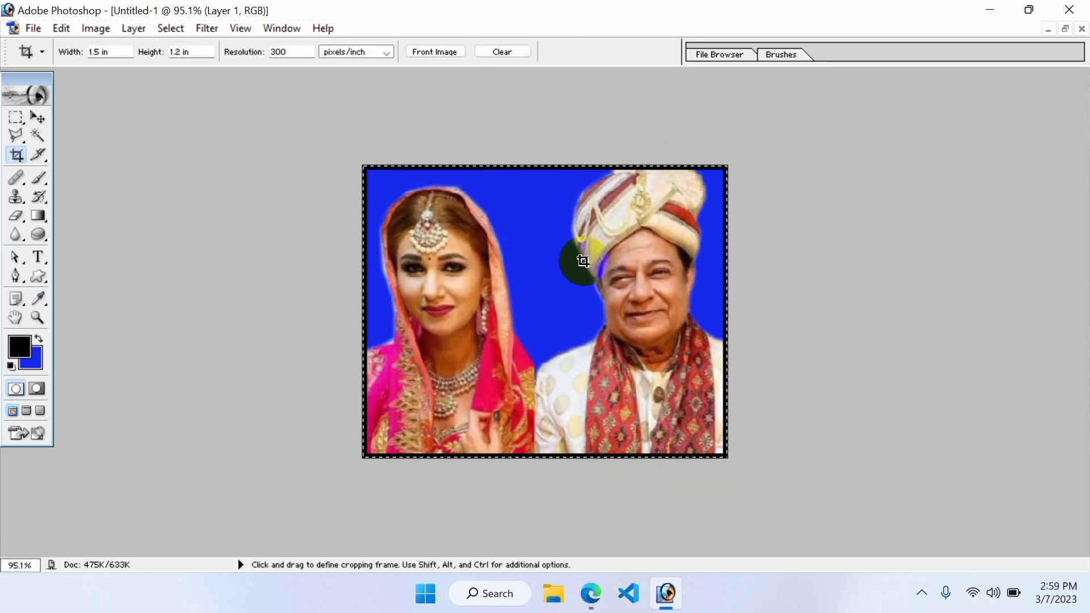
pyautogui.click(584, 261)
pyautogui.hotkey('ctrl', 'a')
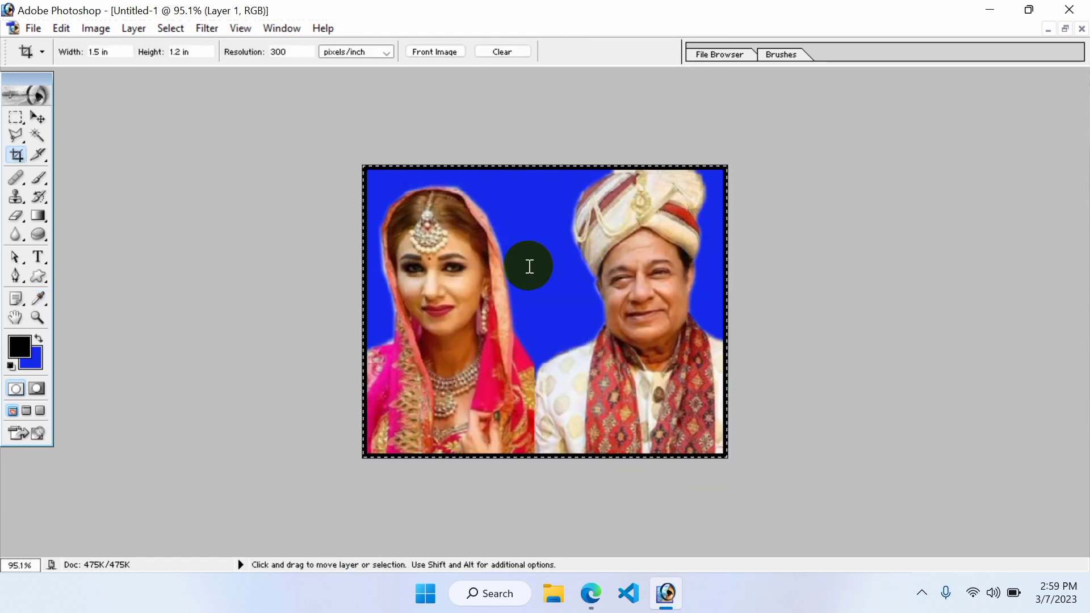
pyautogui.hotkey('ctrl', 'n')
# Create a new blank document from the 5 x 7 preset
pyautogui.click(566, 244)
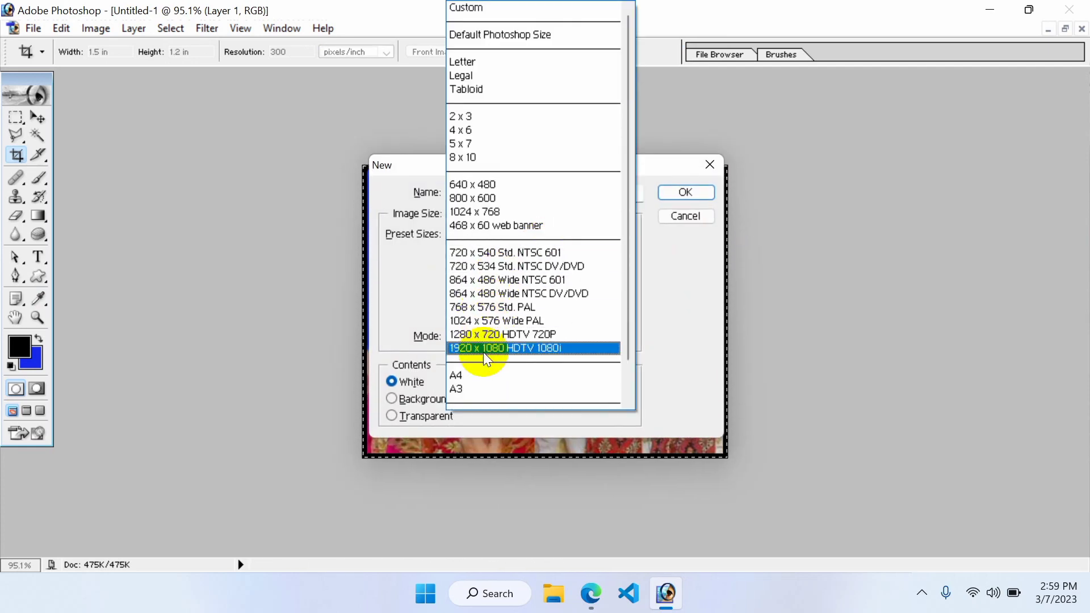
pyautogui.click(478, 142)
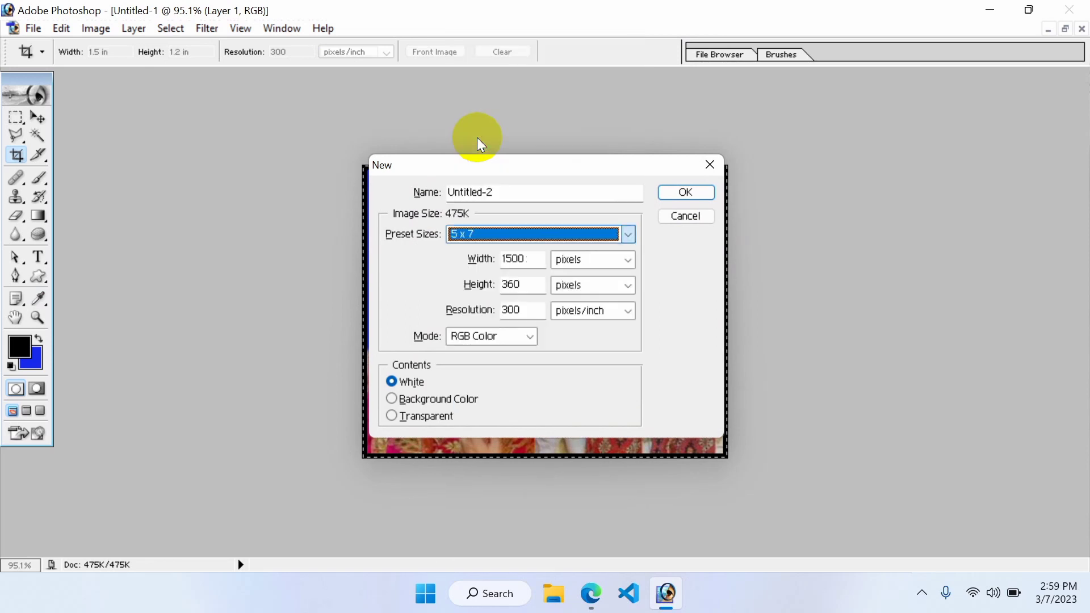
pyautogui.click(686, 193)
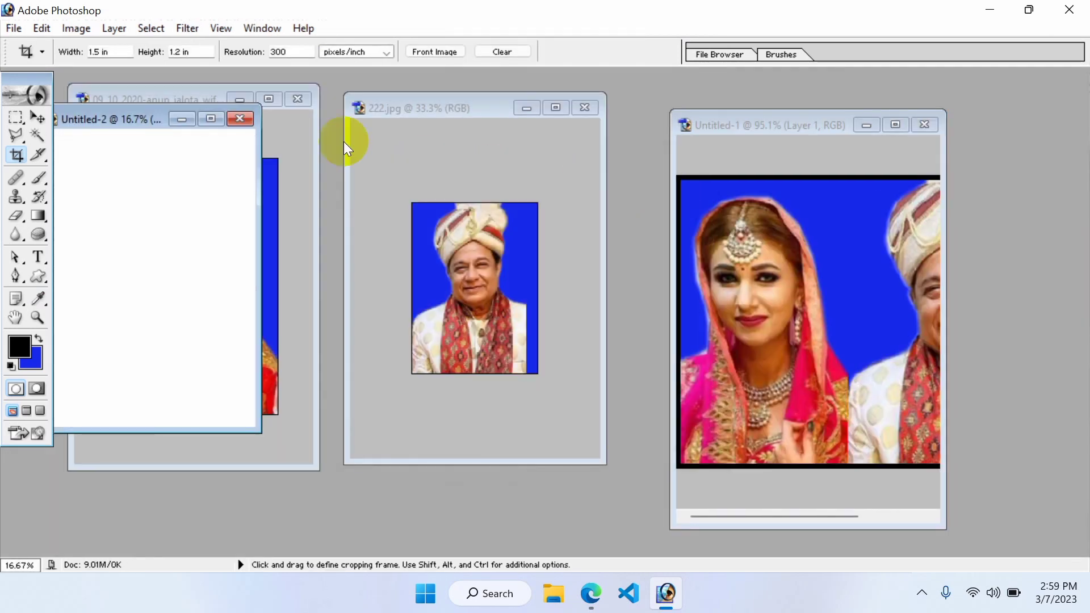
pyautogui.moveTo(168, 113); pyautogui.dragTo(470, 126)
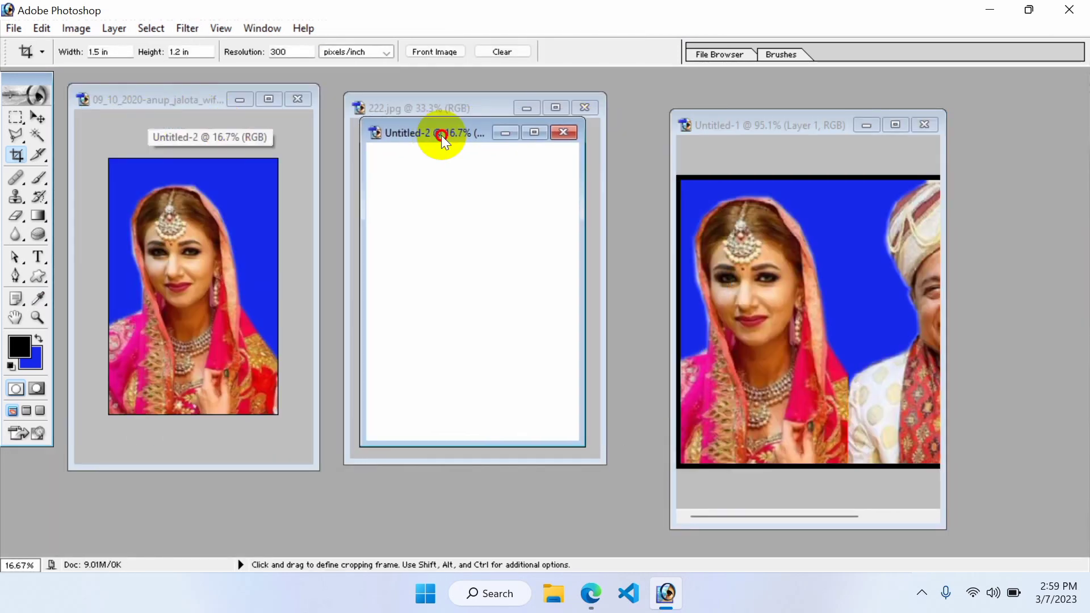
# Copy the bordered couple photo into Untitled-2 and place it at the top-left corner
pyautogui.click(747, 271)
pyautogui.hotkey('ctrl', 'a')
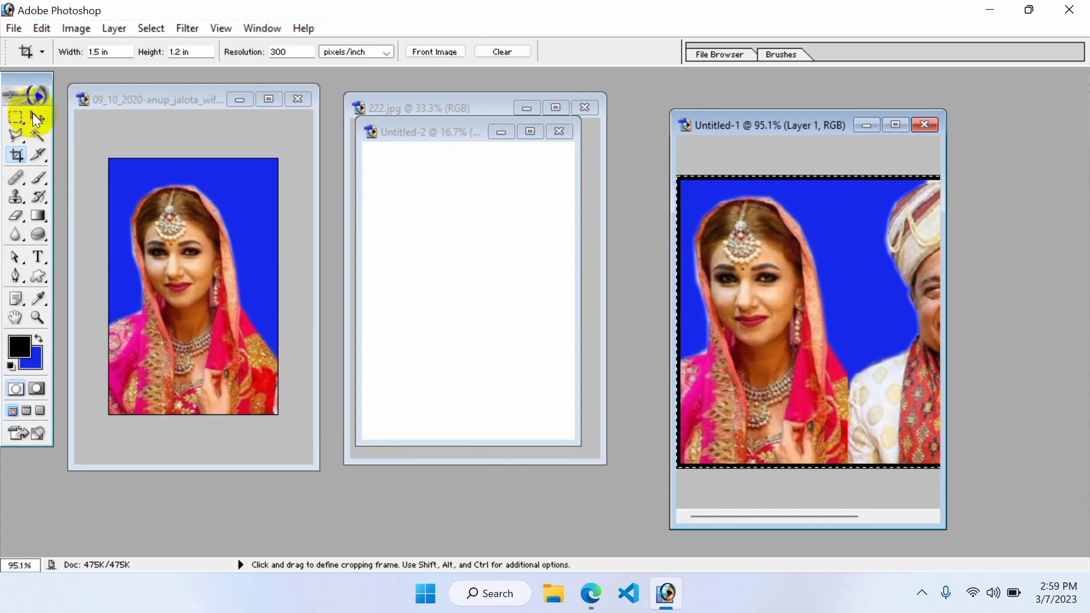
pyautogui.click(37, 117)
pyautogui.moveTo(803, 284); pyautogui.dragTo(483, 232)
pyautogui.hotkey('ctrl', 'z')
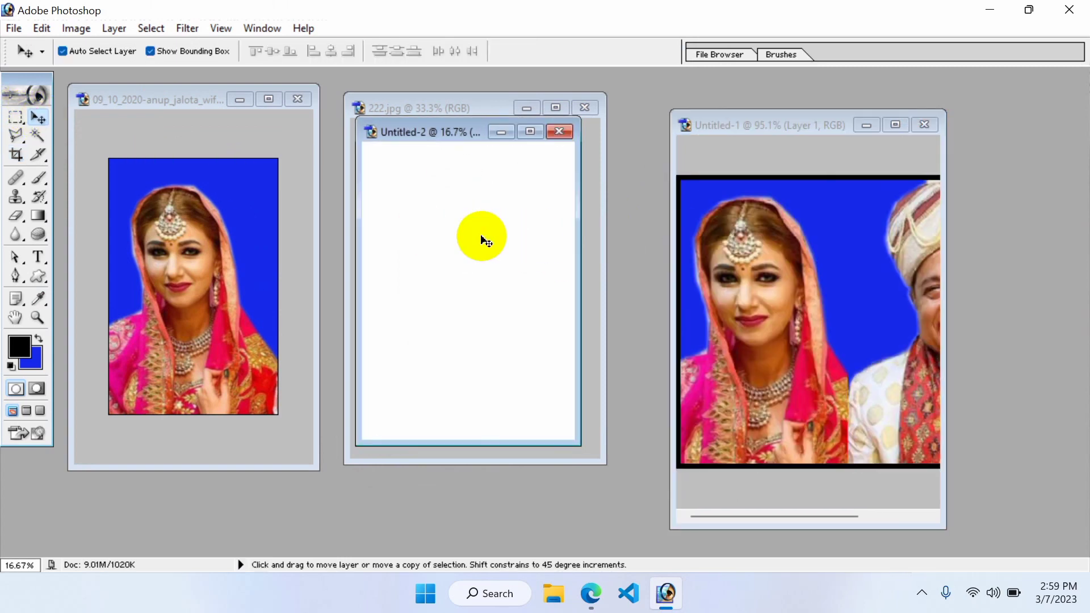
pyautogui.click(447, 223)
pyautogui.hotkey('ctrl', 'z')
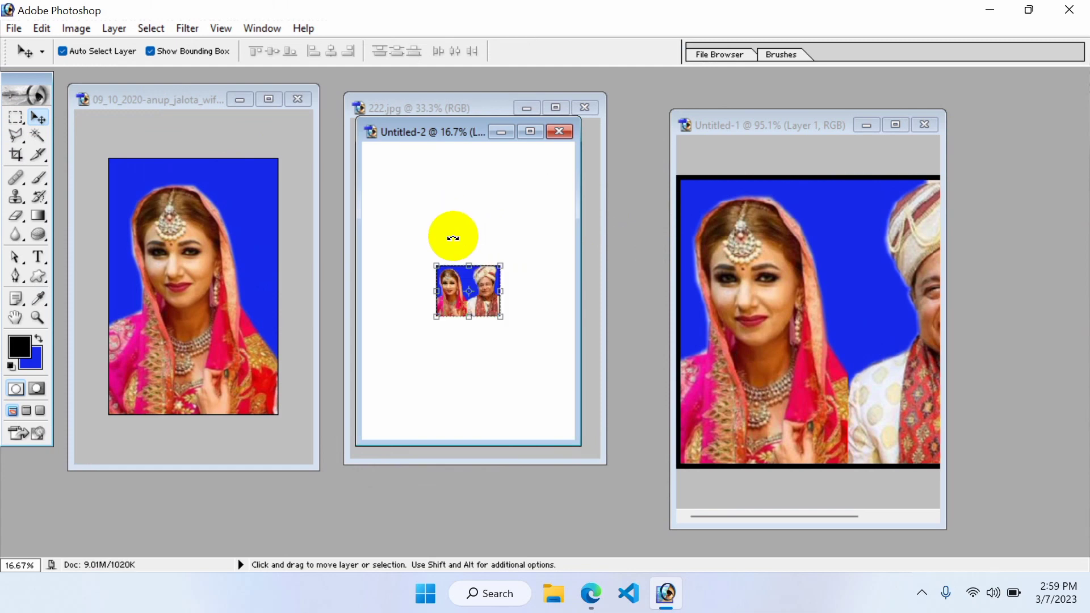
pyautogui.moveTo(479, 303); pyautogui.dragTo(407, 193)
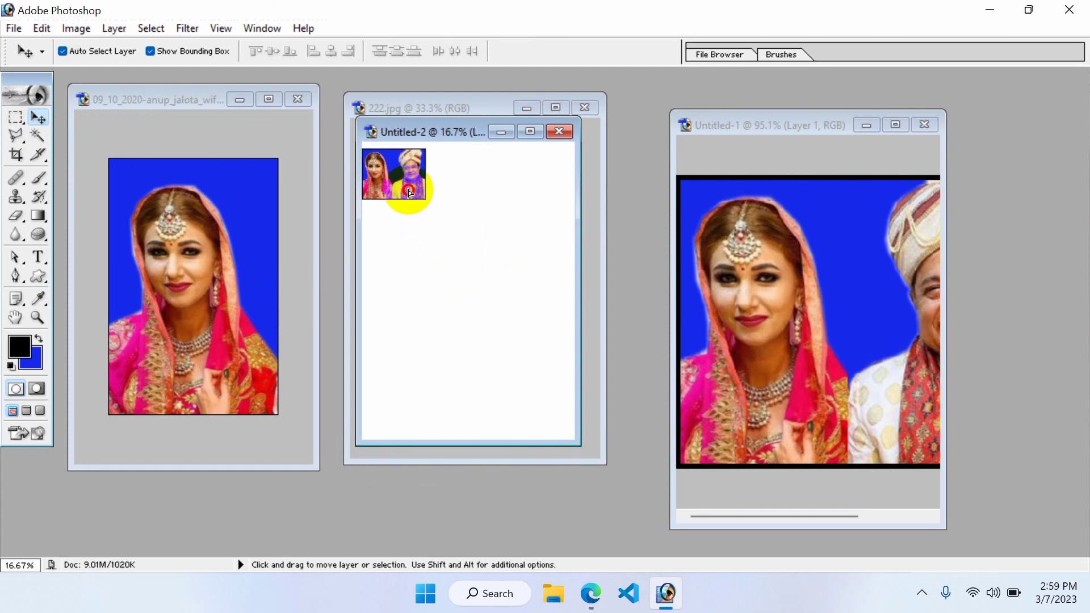
# Align the photo to the top edge, build a row of three copies and merge them
pyautogui.click(533, 130)
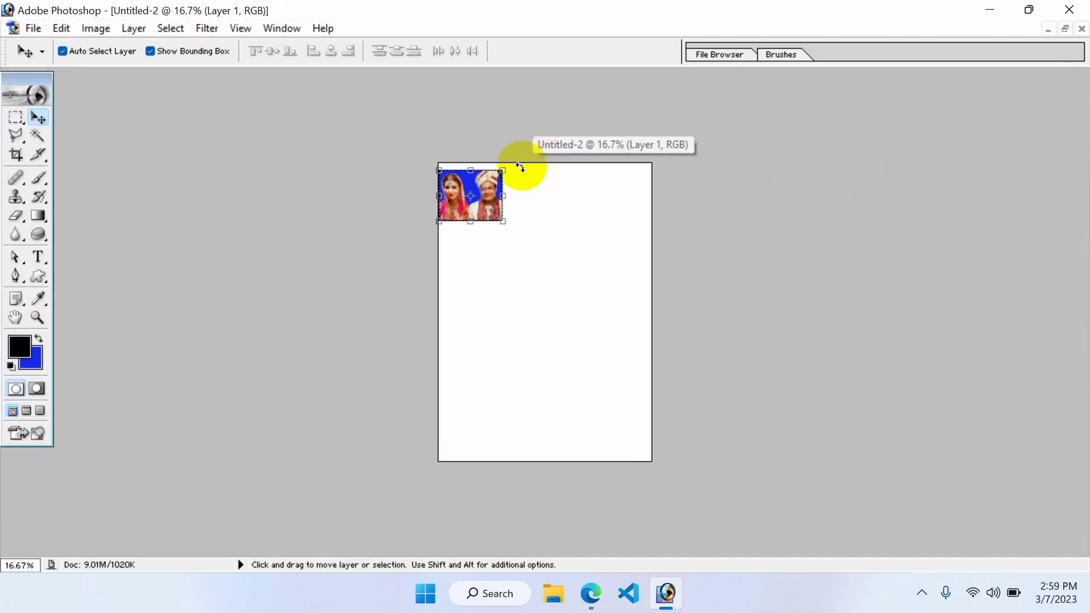
pyautogui.moveTo(479, 168); pyautogui.dragTo(481, 160)
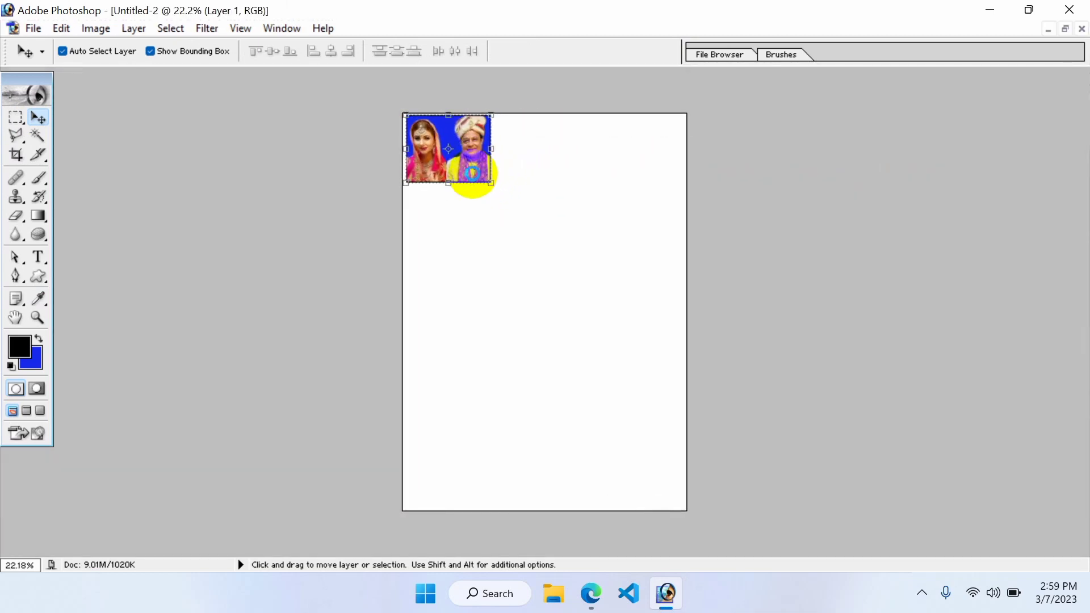
pyautogui.scroll(2, 471, 172)
pyautogui.scroll(1, 473, 170)
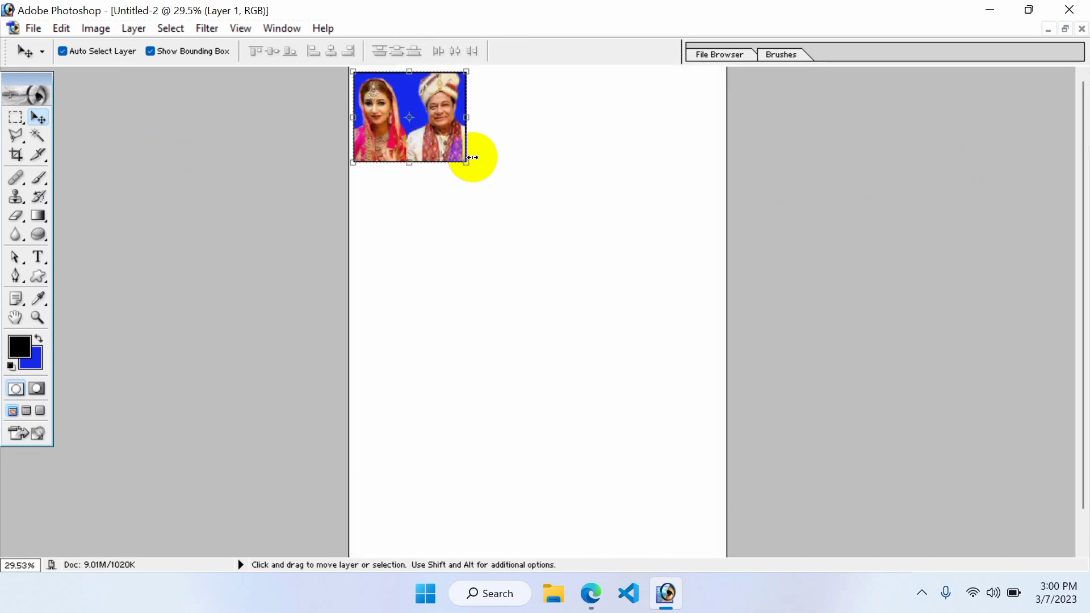
pyautogui.moveTo(450, 149); pyautogui.dragTo(679, 151)
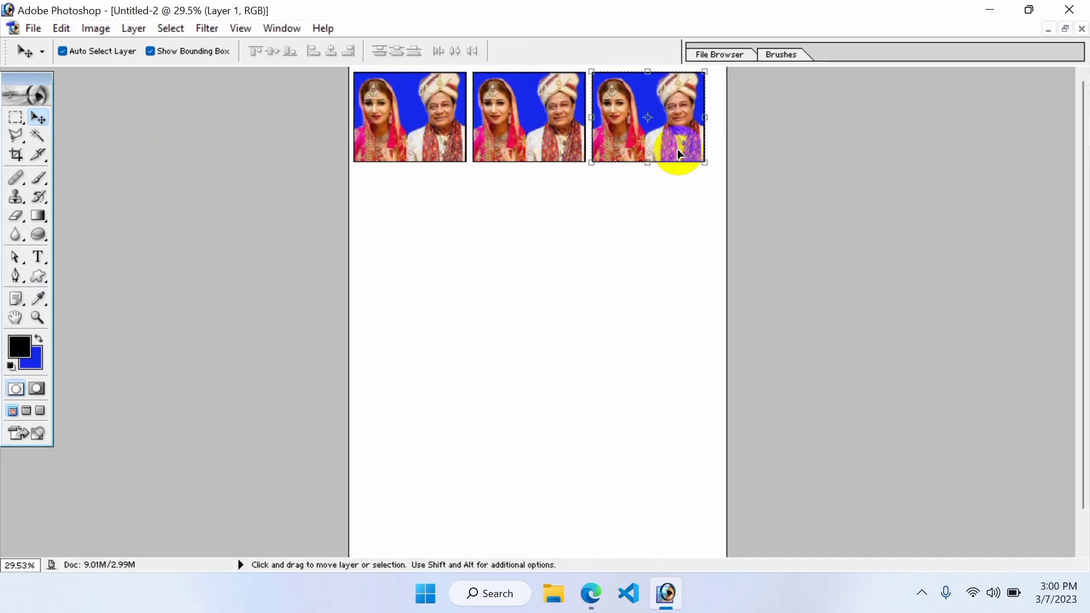
pyautogui.hotkey('ctrl', 'e')
pyautogui.hotkey('ctrl', 'e')
# Nudge the merged row and duplicate it downward to fill the sheet with rows
pyautogui.hotkey('shift', 'Right')
pyautogui.hotkey('shift', 'Right')
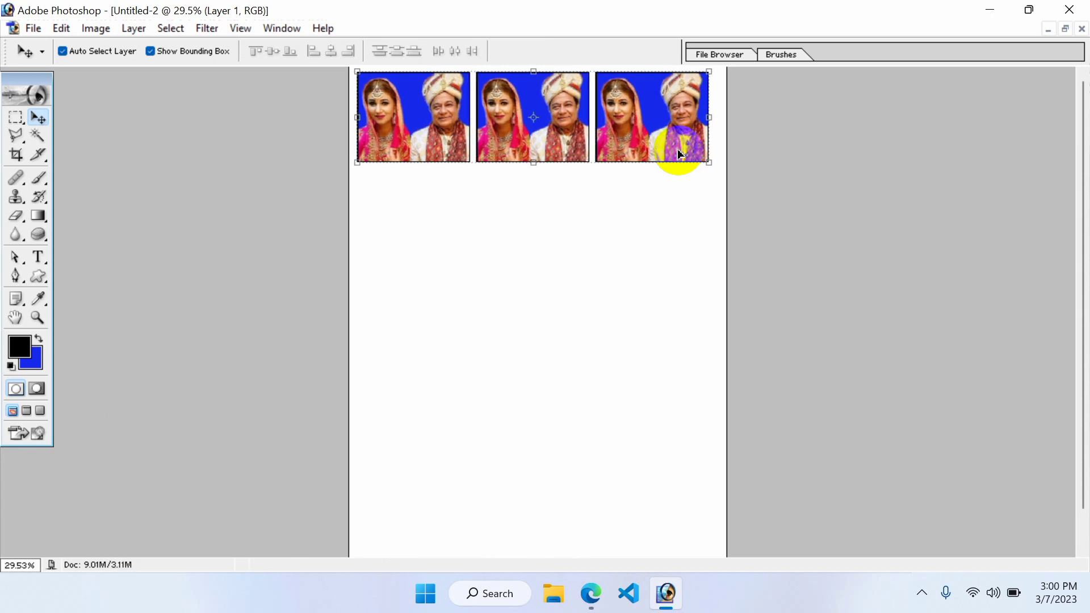
pyautogui.hotkey('shift', 'Down')
pyautogui.hotkey('shift', 'Down')
pyautogui.moveTo(677, 149)
pyautogui.mouseDown()
pyautogui.moveTo(686, 328)
pyautogui.moveTo(664, 487)
pyautogui.mouseUp()
pyautogui.click(1065, 29)
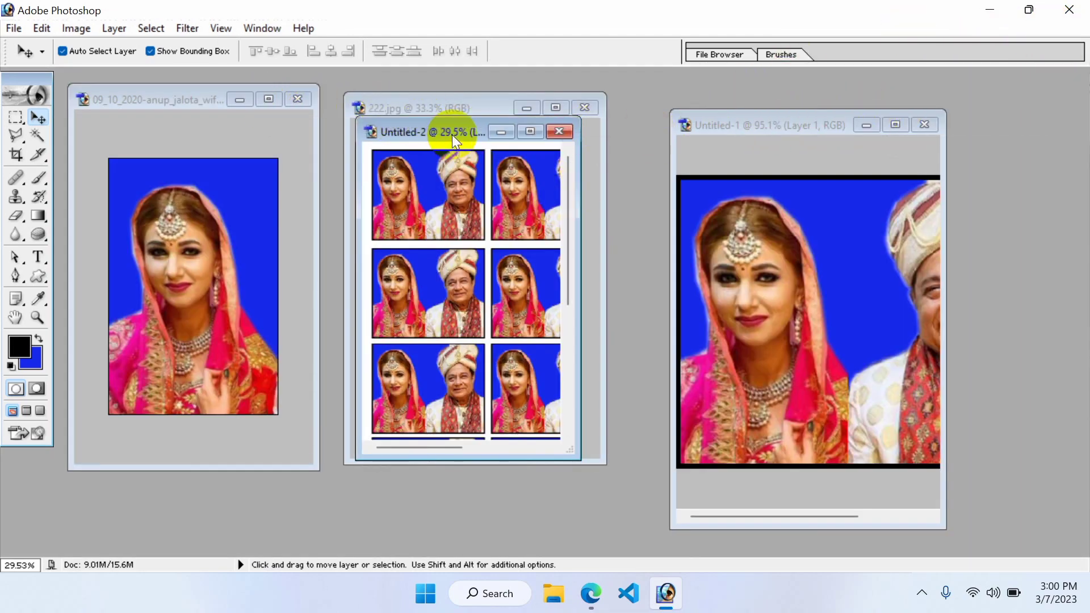
# Restore the original beige-wall backgrounds on the man's 222.jpg and the woman's photos
pyautogui.moveTo(452, 134); pyautogui.dragTo(803, 147)
pyautogui.click(413, 199)
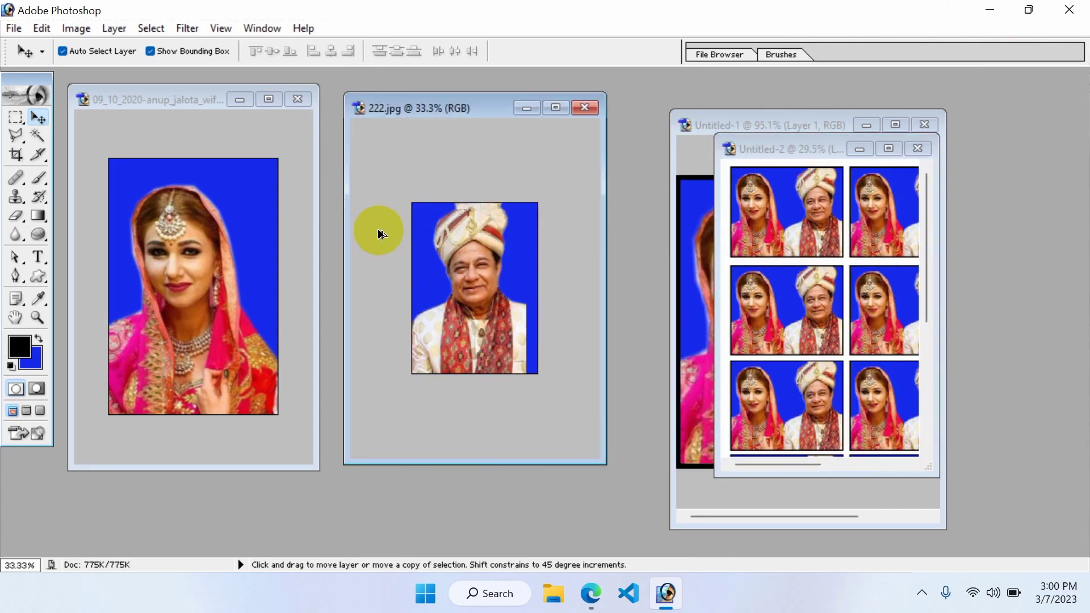
pyautogui.hotkey('ctrl', 'v')
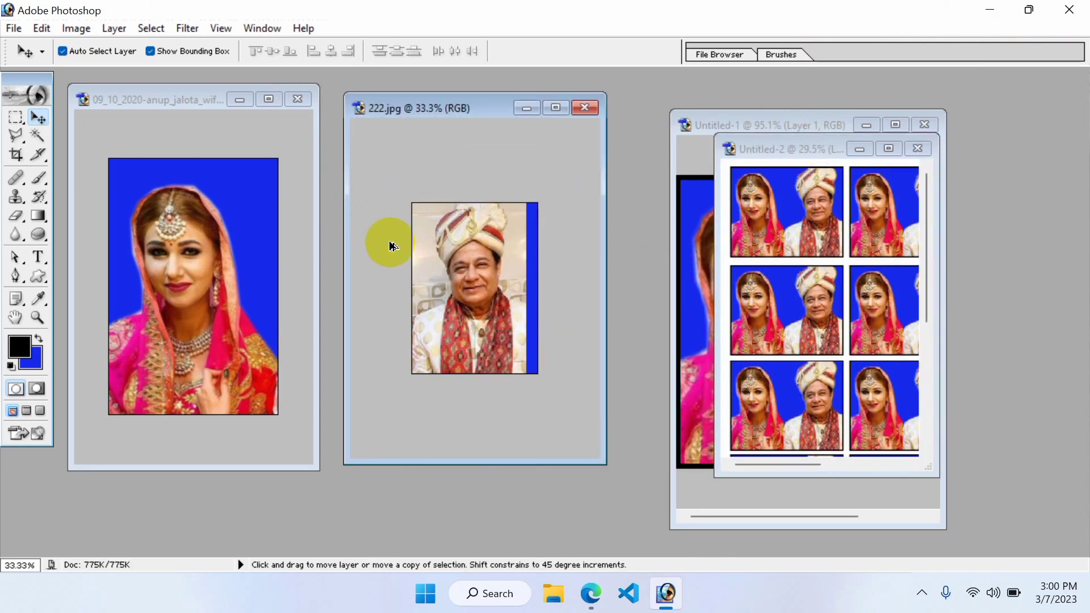
pyautogui.click(249, 239)
pyautogui.hotkey('ctrl', 'v')
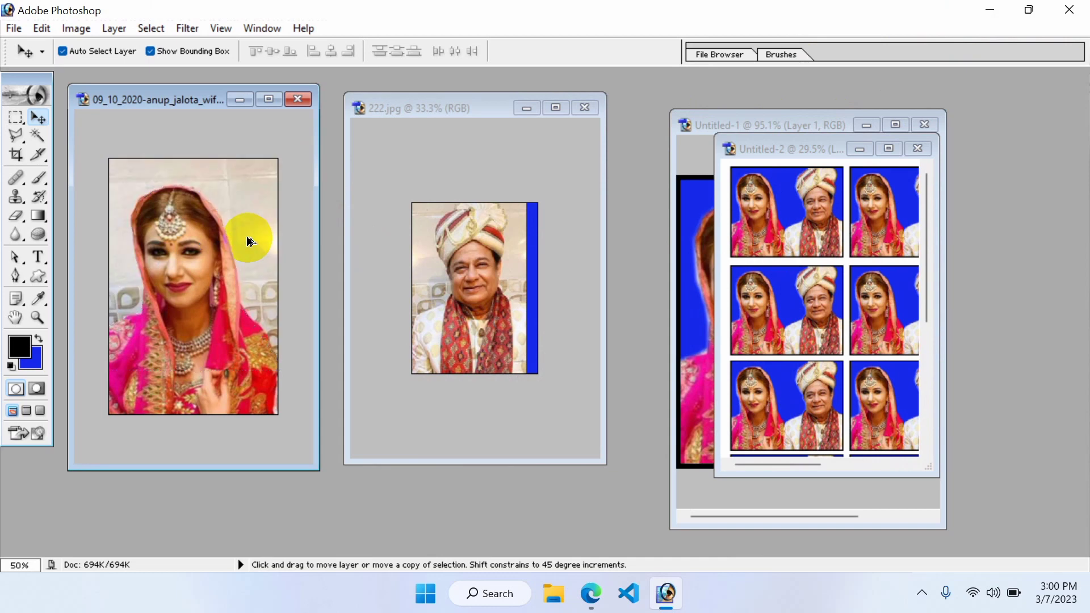
# Zoom in on the man's and woman's photos and enlarge and rearrange their windows
pyautogui.click(388, 104)
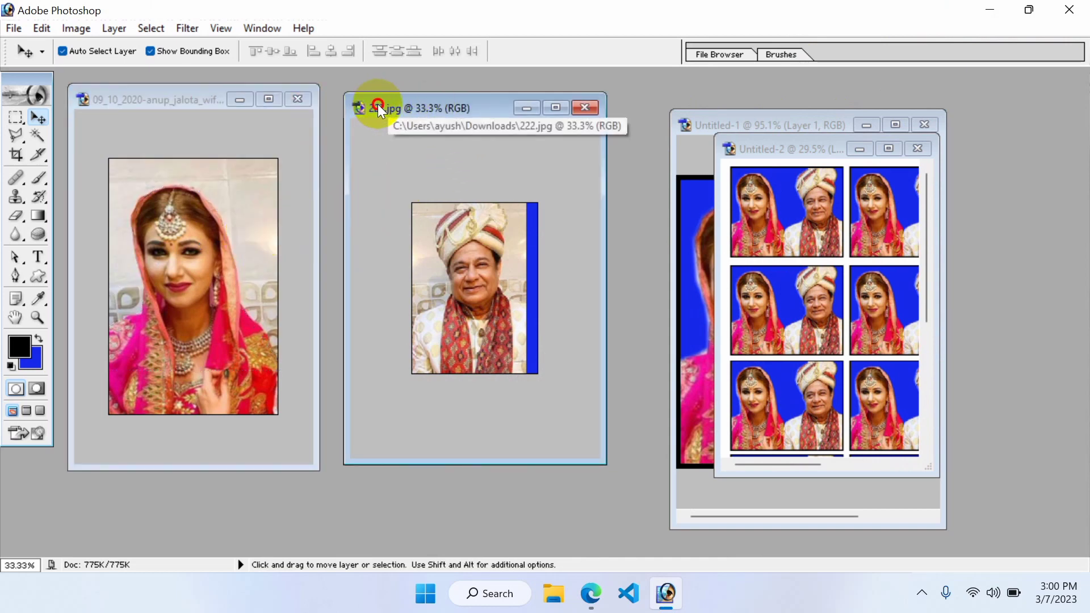
pyautogui.moveTo(377, 104); pyautogui.dragTo(336, 104)
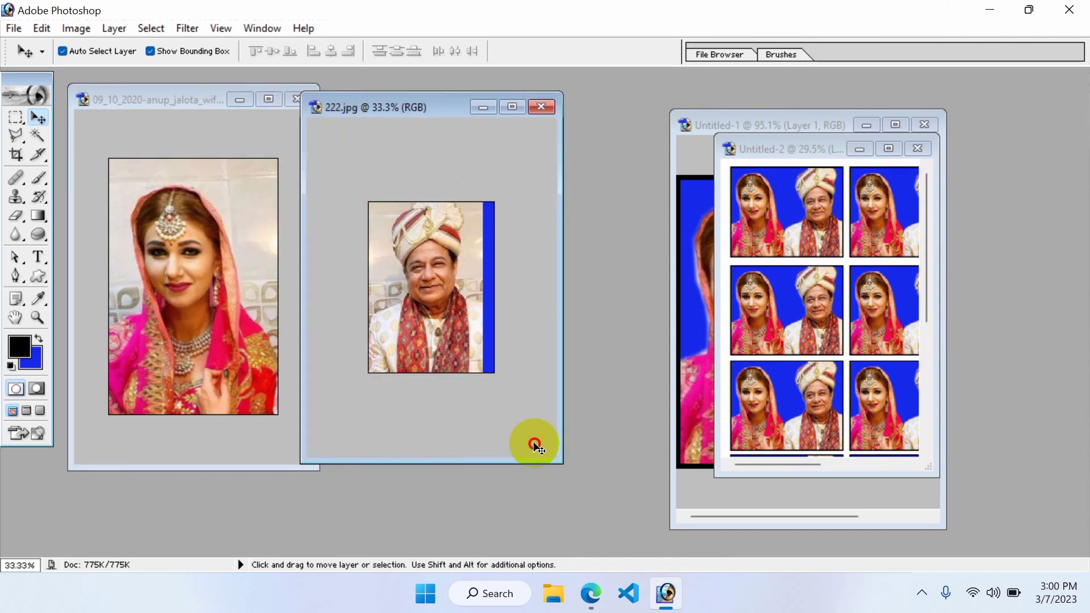
pyautogui.hotkey('ctrl', '+')
pyautogui.hotkey('ctrl', '+')
pyautogui.click(269, 284)
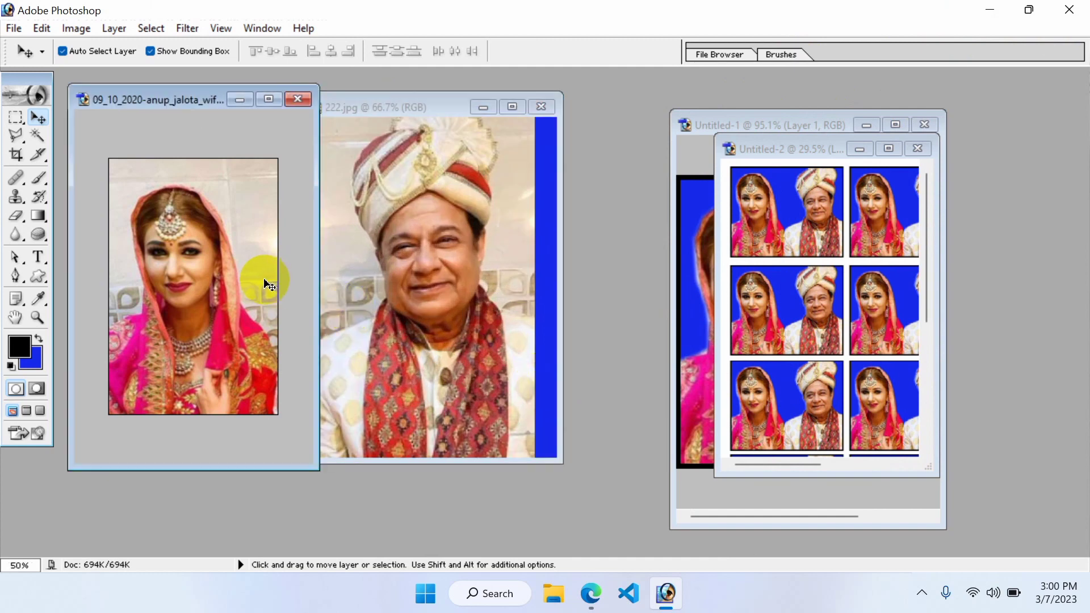
pyautogui.moveTo(269, 286); pyautogui.dragTo(401, 275)
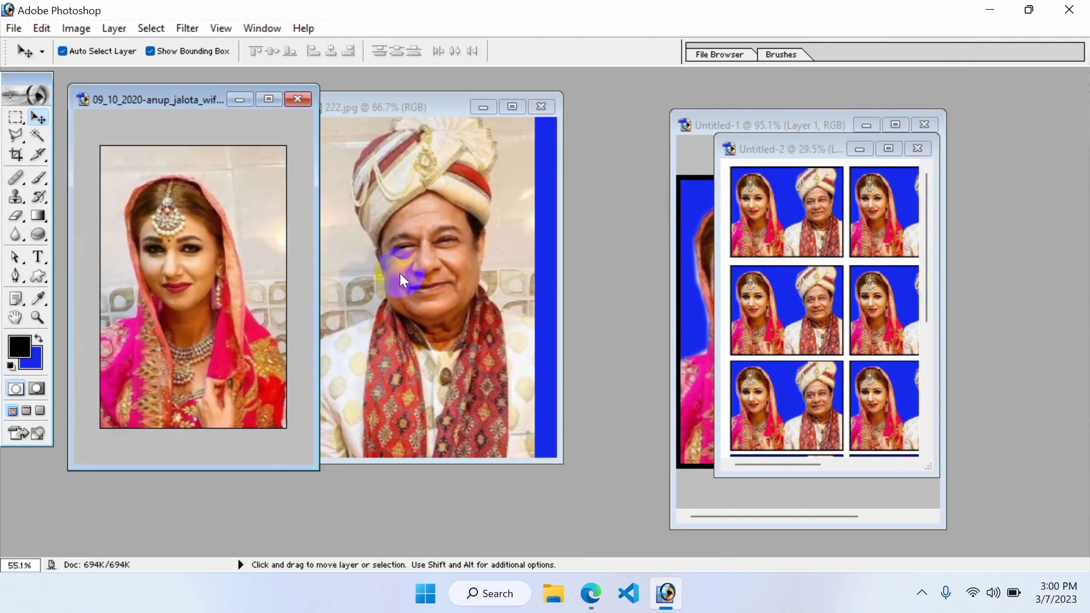
pyautogui.hotkey('ctrl', '+')
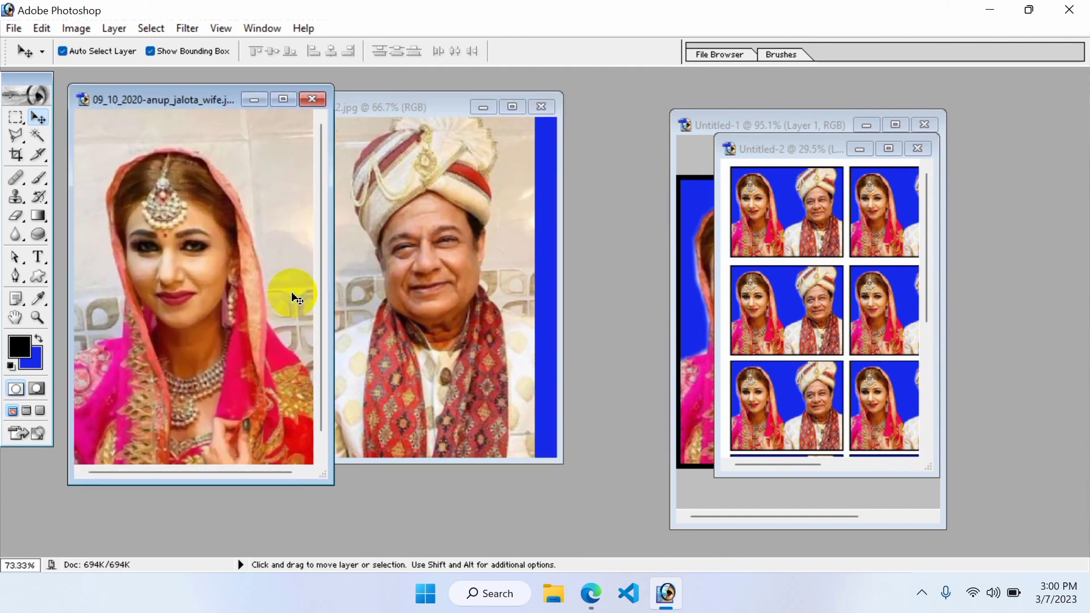
pyautogui.moveTo(383, 292); pyautogui.dragTo(423, 302)
pyautogui.moveTo(561, 461); pyautogui.dragTo(617, 518)
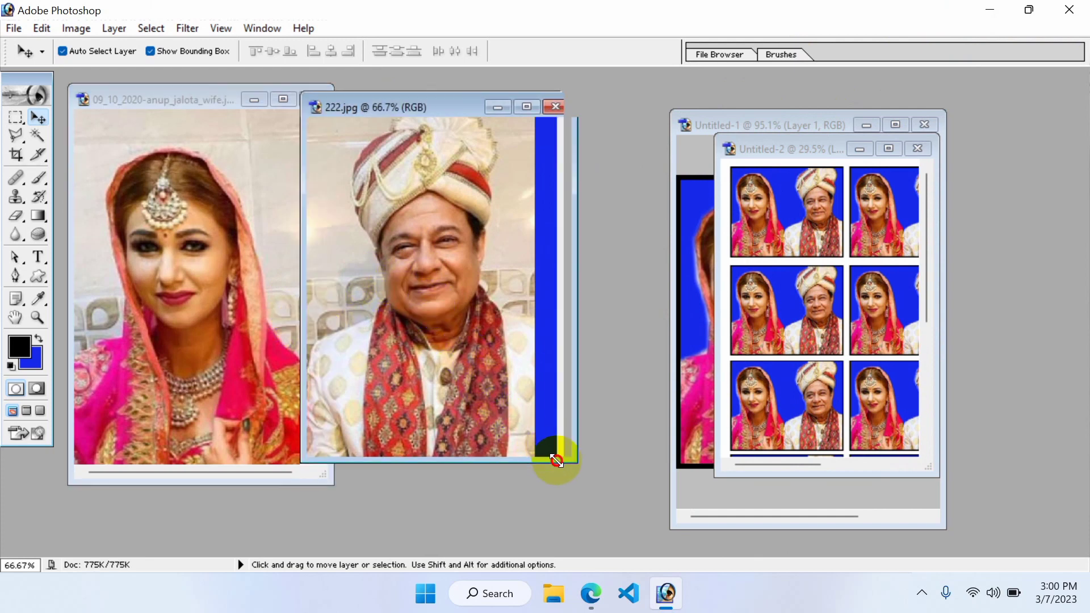
pyautogui.click(744, 235)
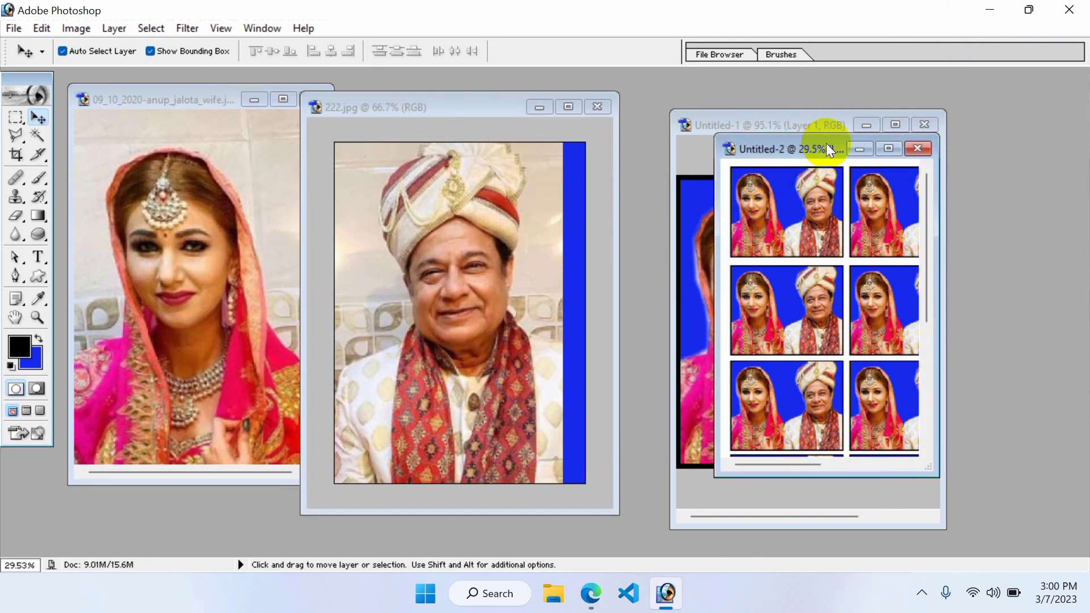
# Move, resize and zoom the Untitled-2 window to show the grid of bordered couple photos
pyautogui.moveTo(826, 143); pyautogui.dragTo(673, 104)
pyautogui.moveTo(783, 434)
pyautogui.mouseDown()
pyautogui.moveTo(896, 516)
pyautogui.moveTo(975, 529)
pyautogui.mouseUp()
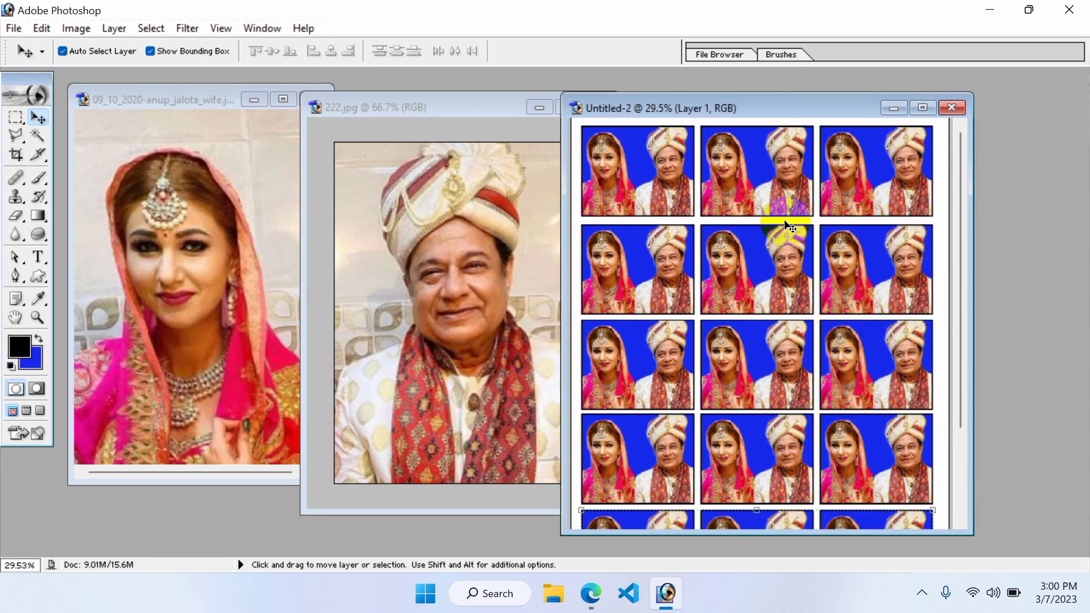
pyautogui.hotkey('ctrl', '+')
pyautogui.click(739, 201)
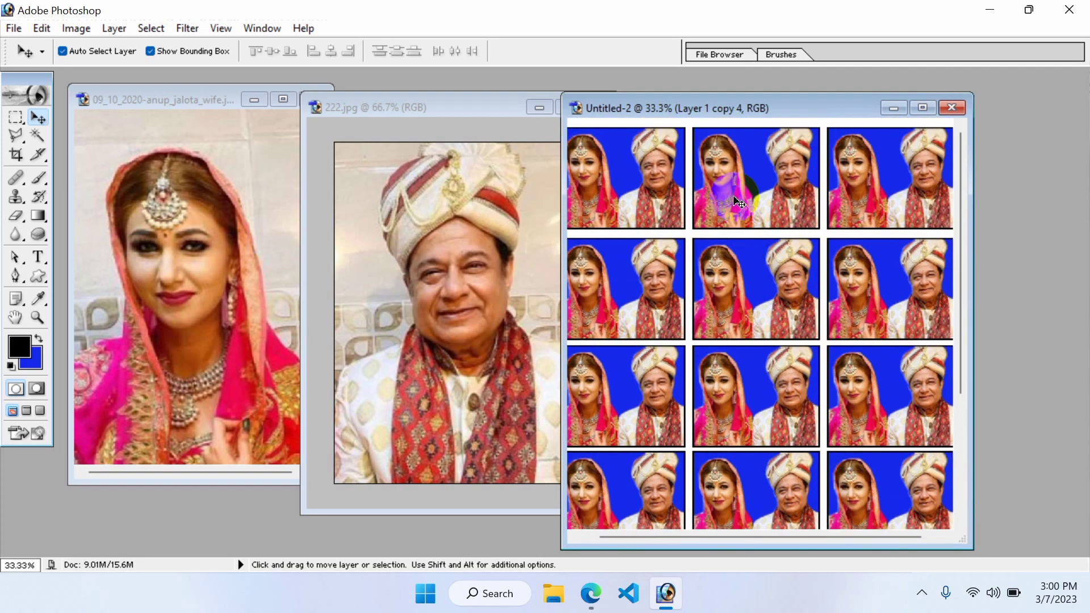
pyautogui.click(572, 287)
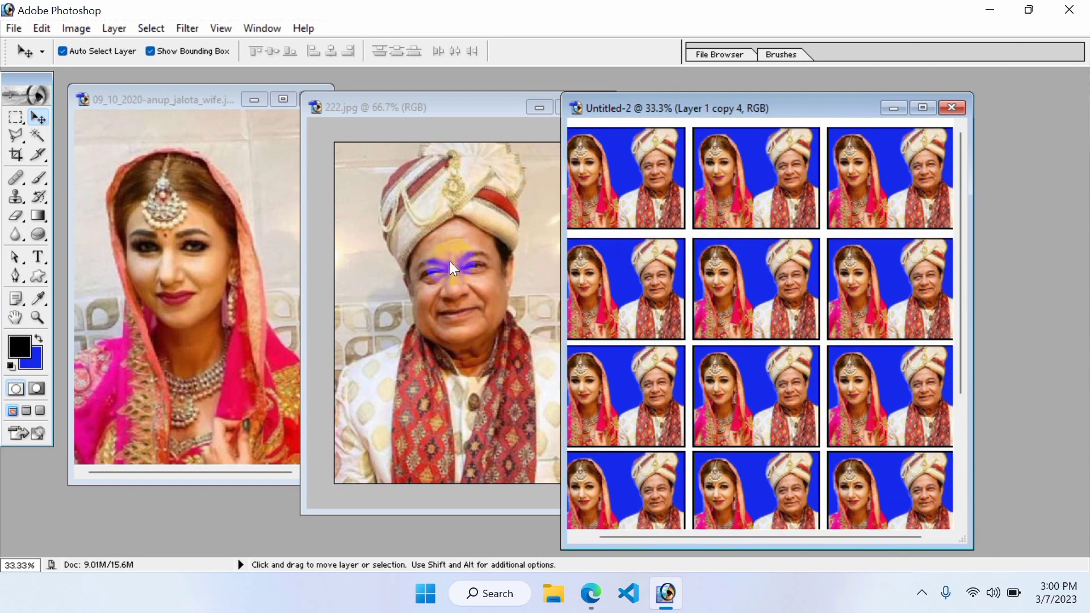